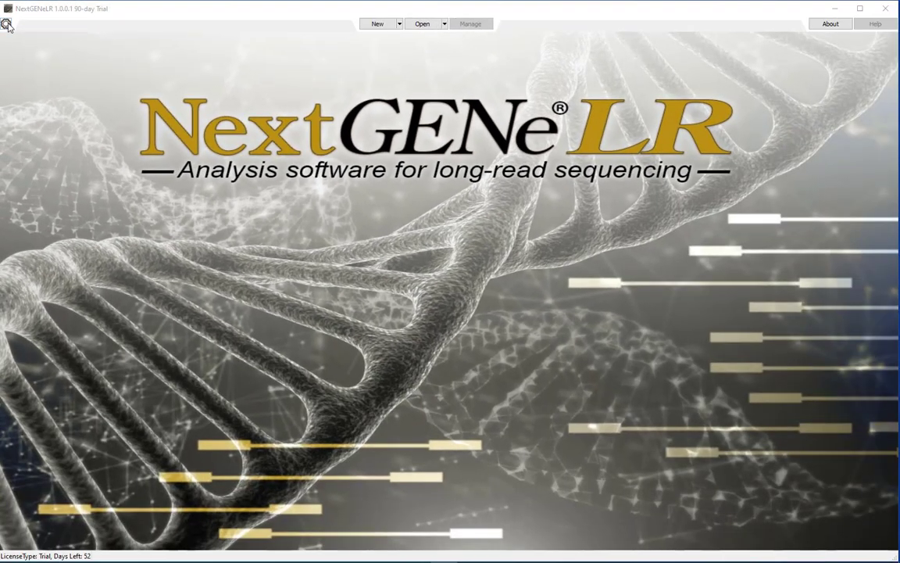
In the reference settings, load the GRCh38 RefSeq .gff.gz file as the gene annotation.
left_click(6, 25)
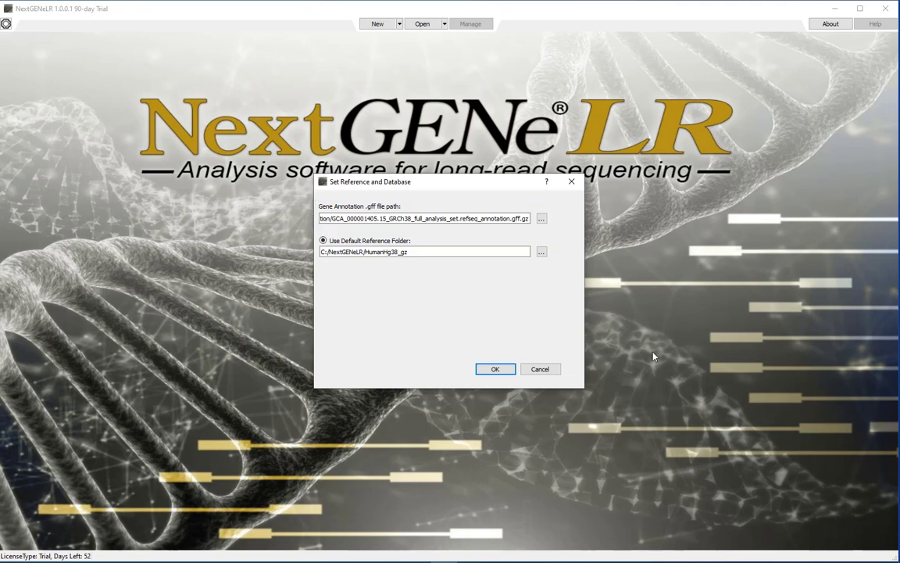
left_click(542, 218)
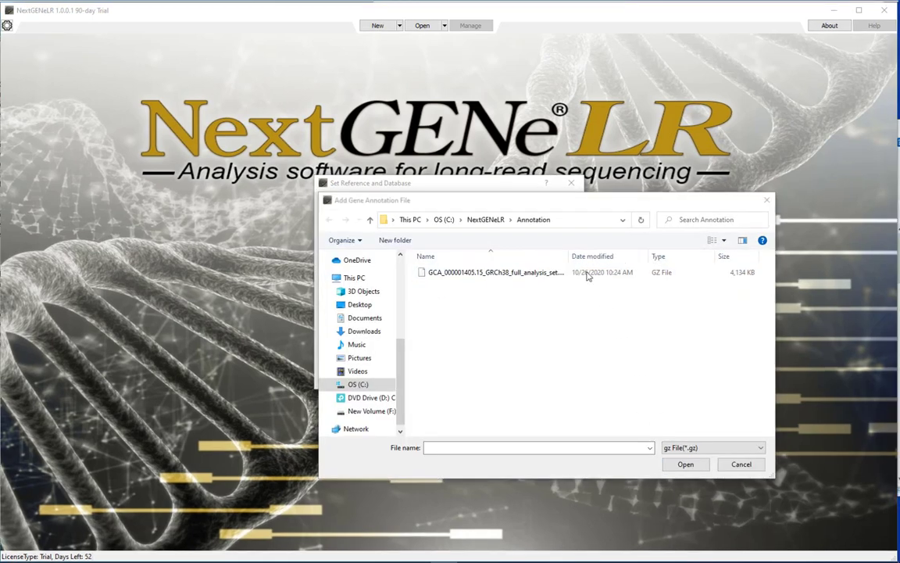
double_click(568, 256)
left_click(576, 272)
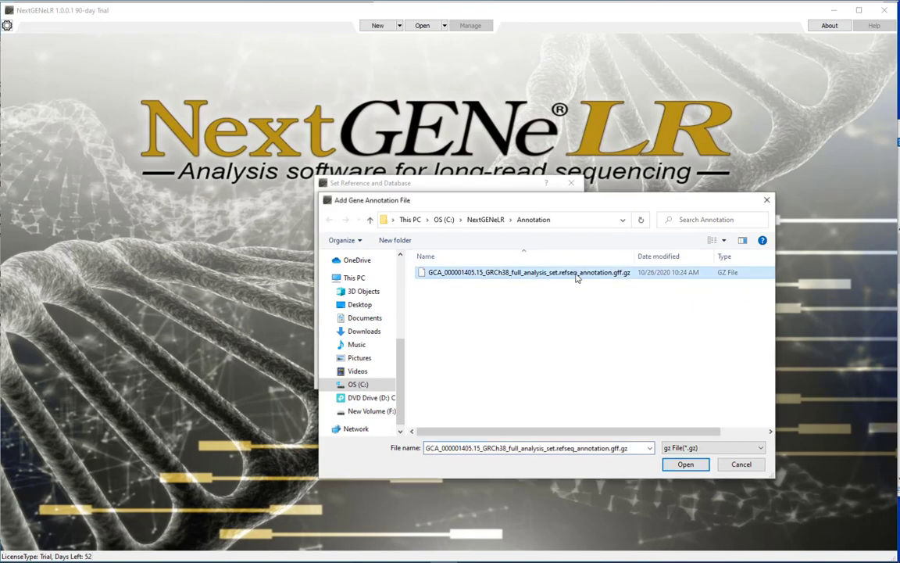
double_click(577, 273)
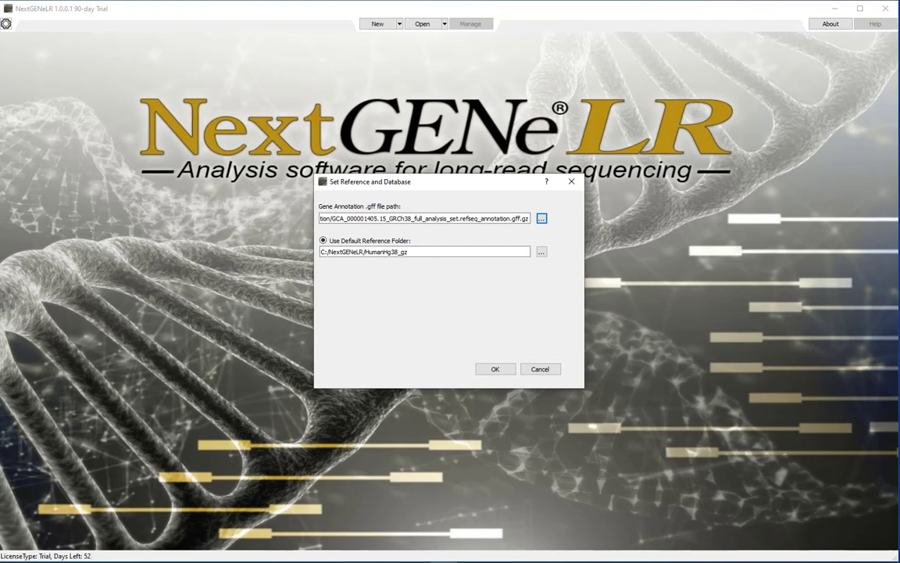
Set the default reference folder to C:/NextGENeLR/HumanHg38_gz.
left_click(541, 252)
left_click(542, 253)
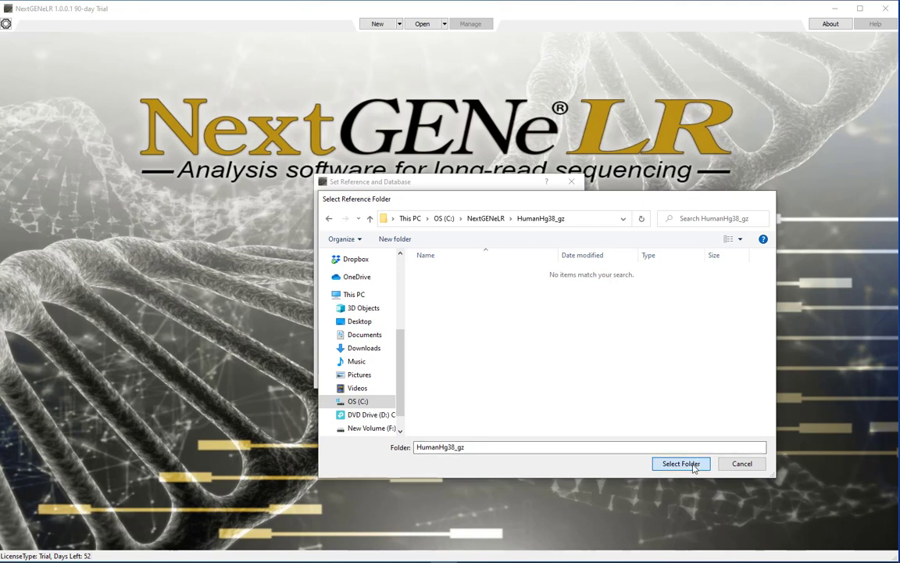
left_click(681, 463)
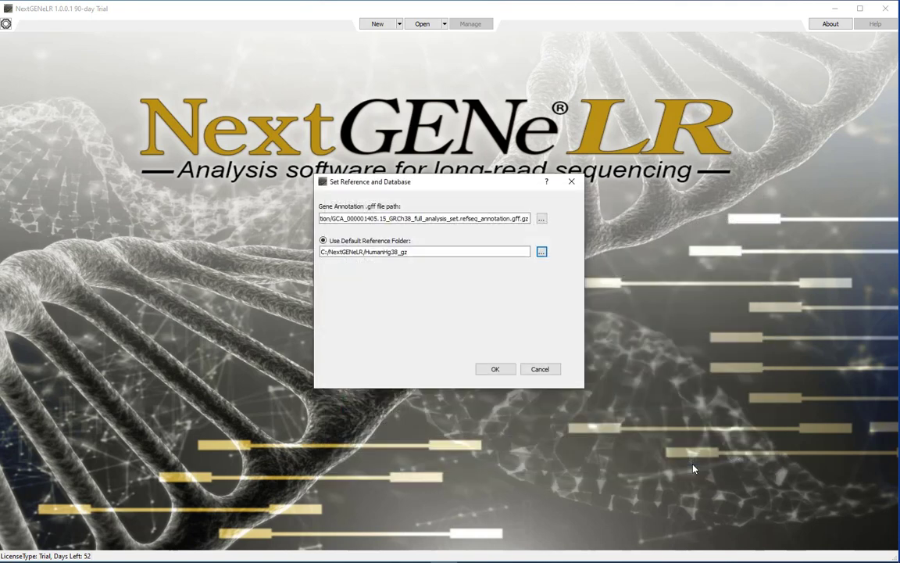
Apply the settings, then start a new project with every HumanHg38_gz chromosome .fa.gz file as a reference.
left_click(494, 370)
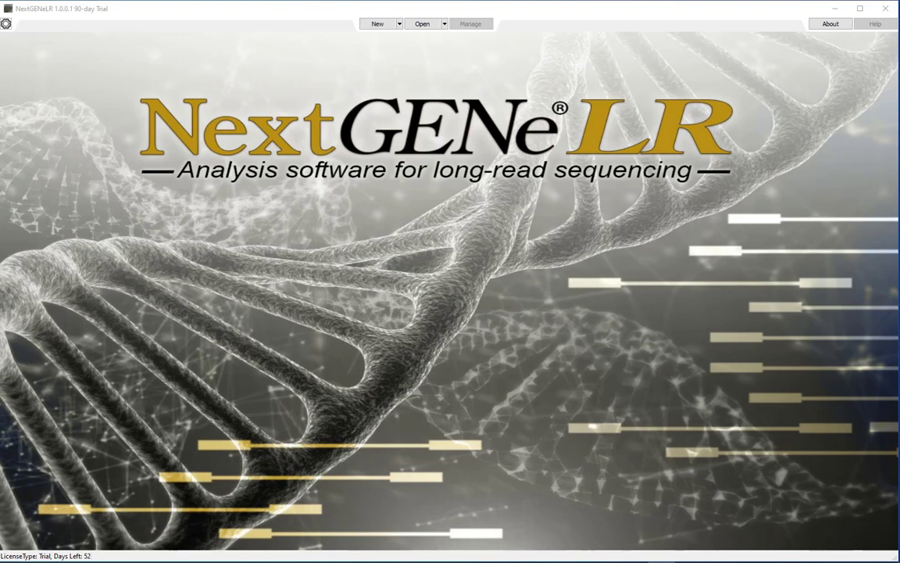
left_click(378, 23)
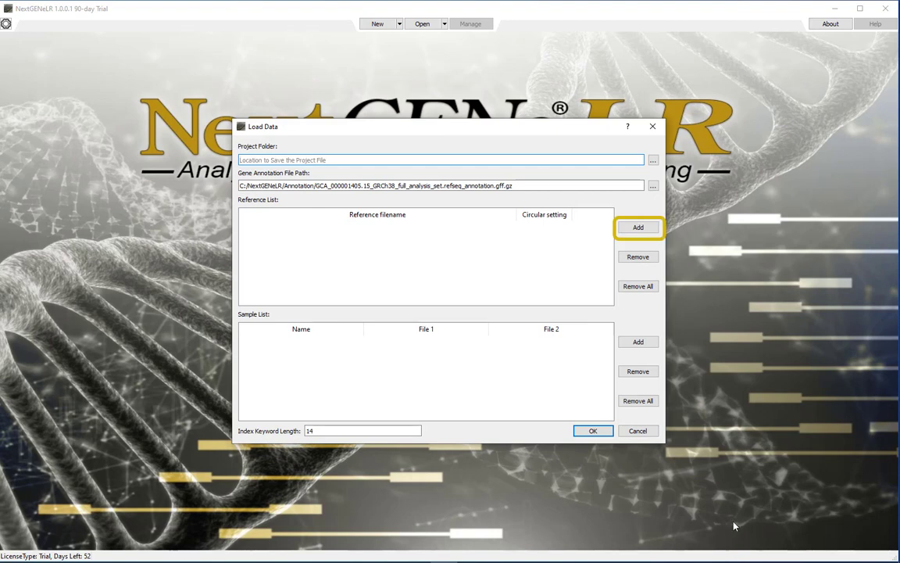
left_click(644, 228)
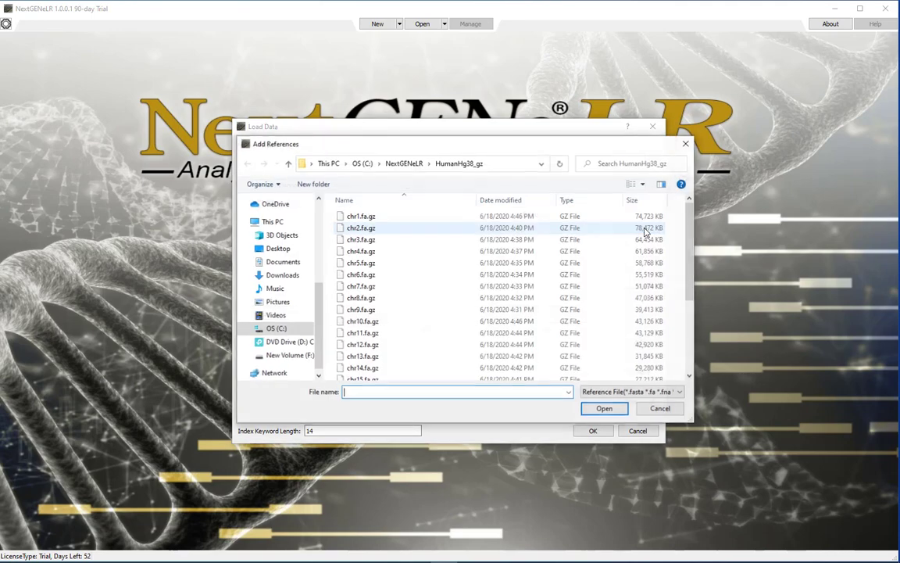
left_click(509, 220)
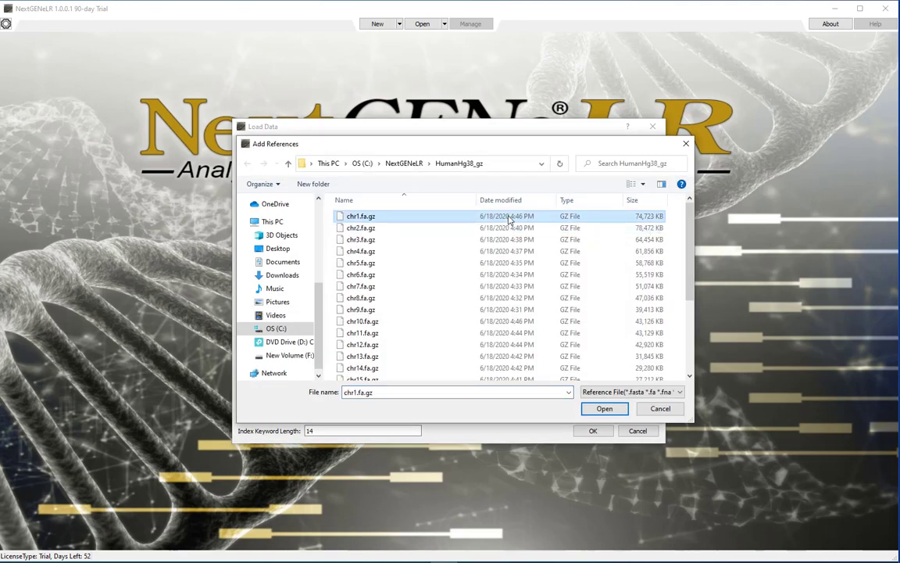
key("ctrl+a")
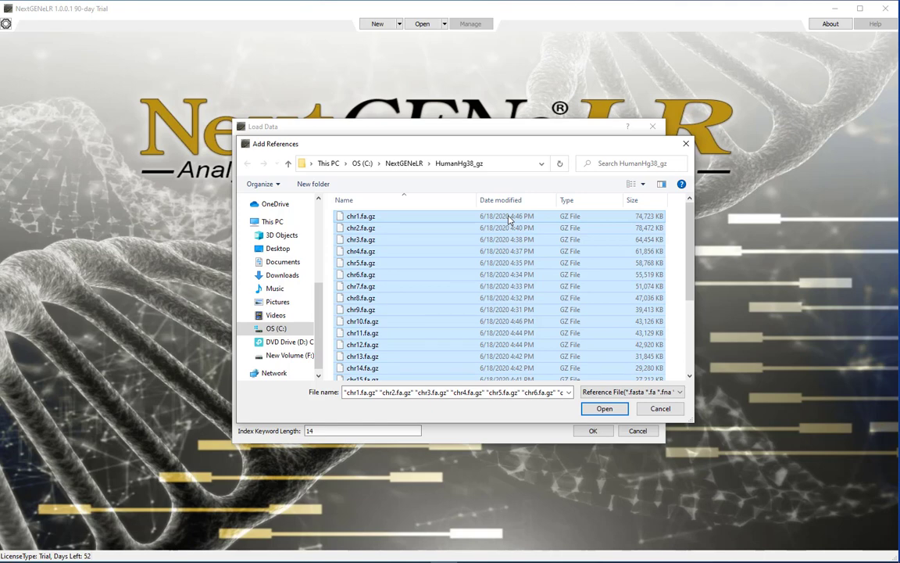
left_click(603, 410)
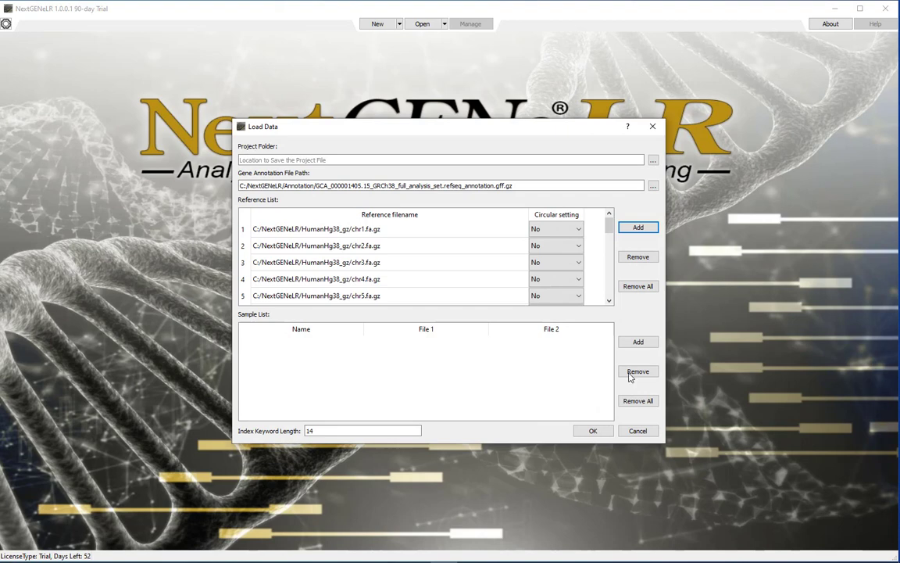
Add the WT1 and WT3 CFHR2-CCS3MAPPING .fastq files as samples and pick the Amplicons project folder.
left_click(643, 344)
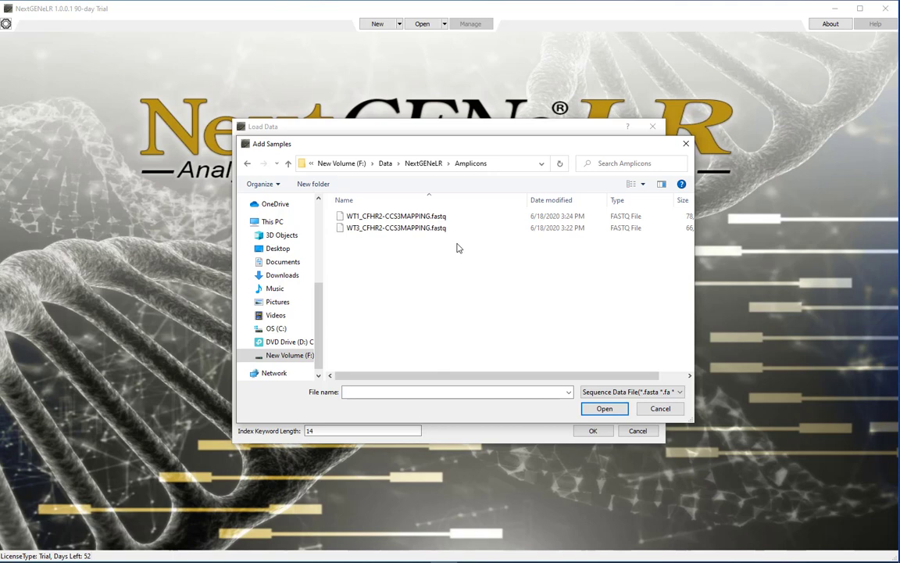
left_click_drag(453, 241, 428, 222)
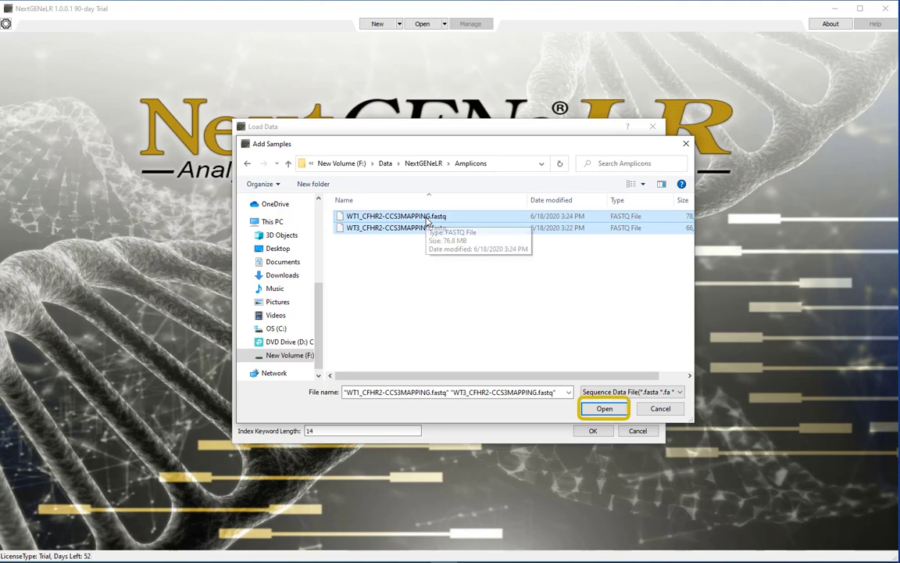
left_click(604, 408)
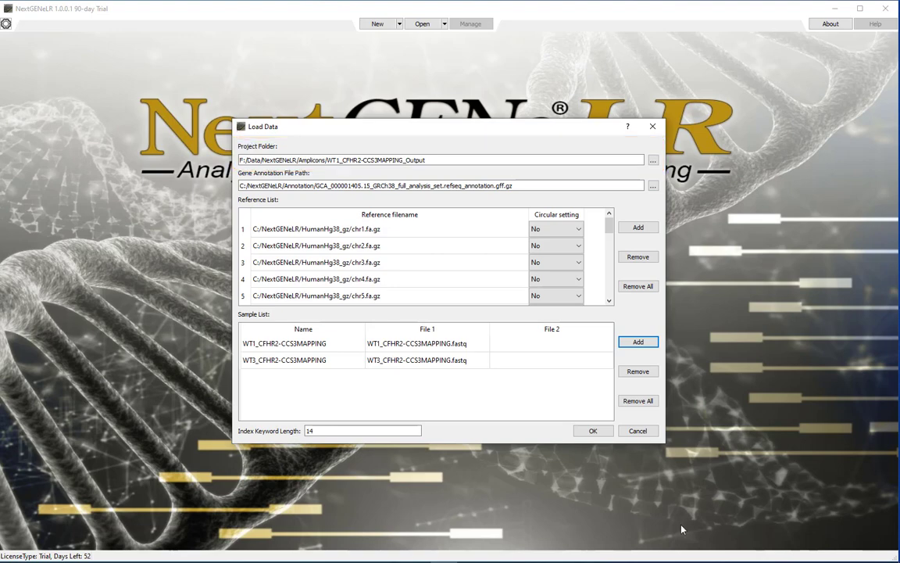
left_click(654, 161)
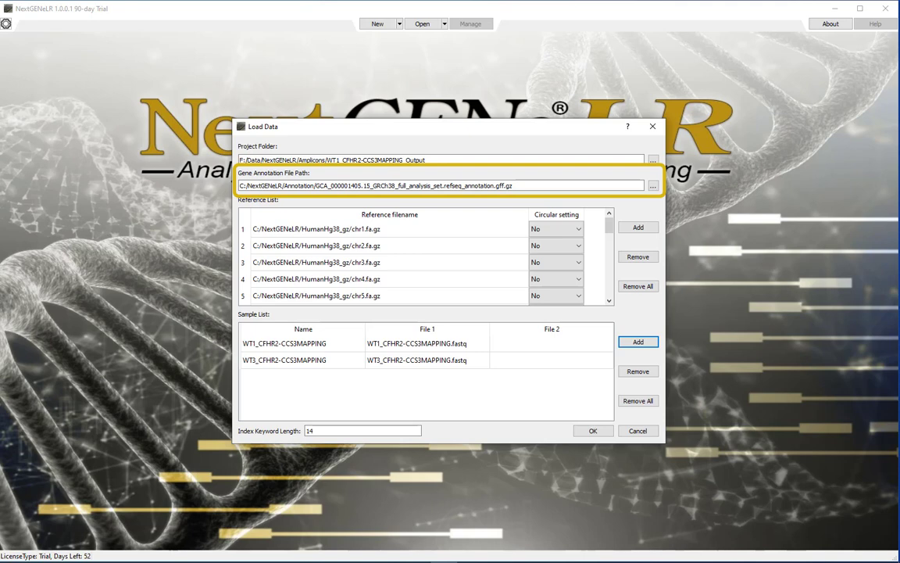
Run the project for both samples, then open the WT1_CFHR2-CCS3MAPPING result in Alignment Viewer.
left_click(593, 433)
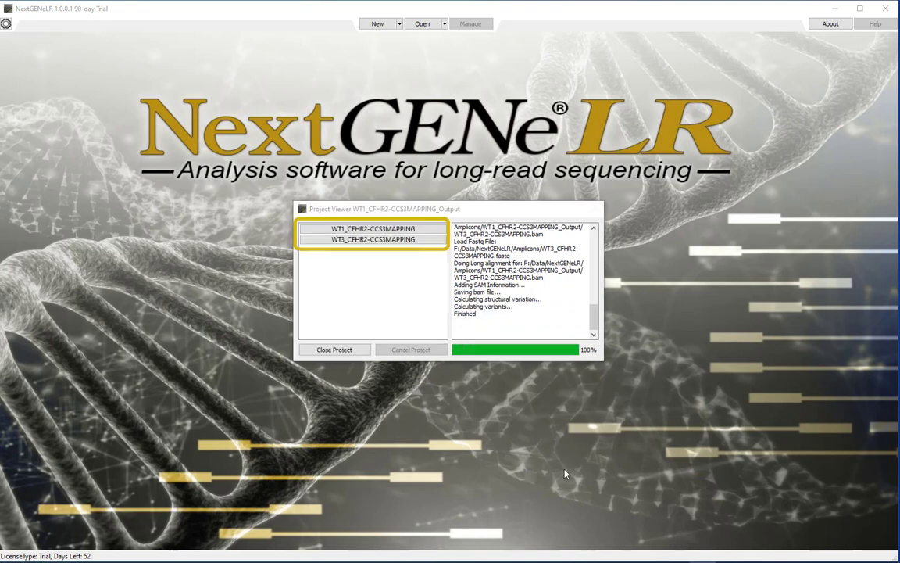
left_click(380, 232)
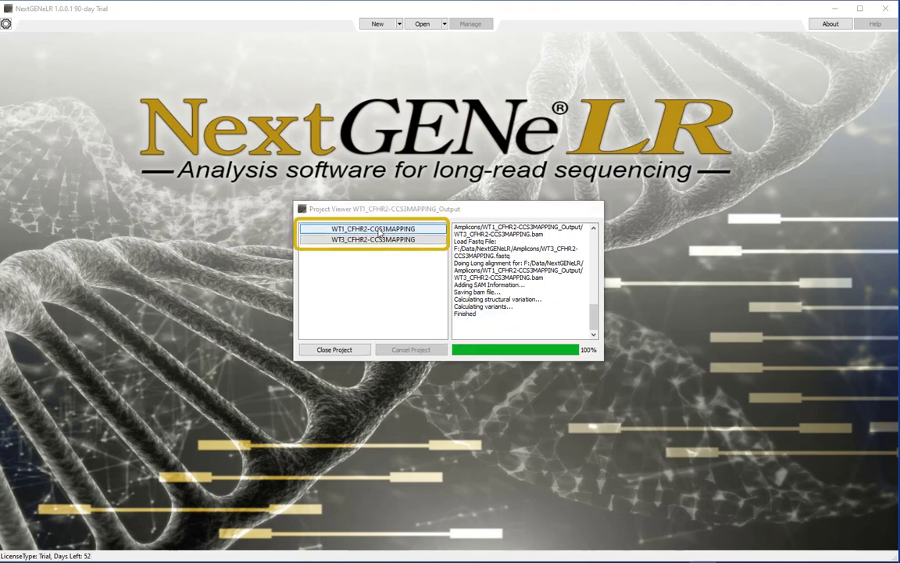
left_click(380, 232)
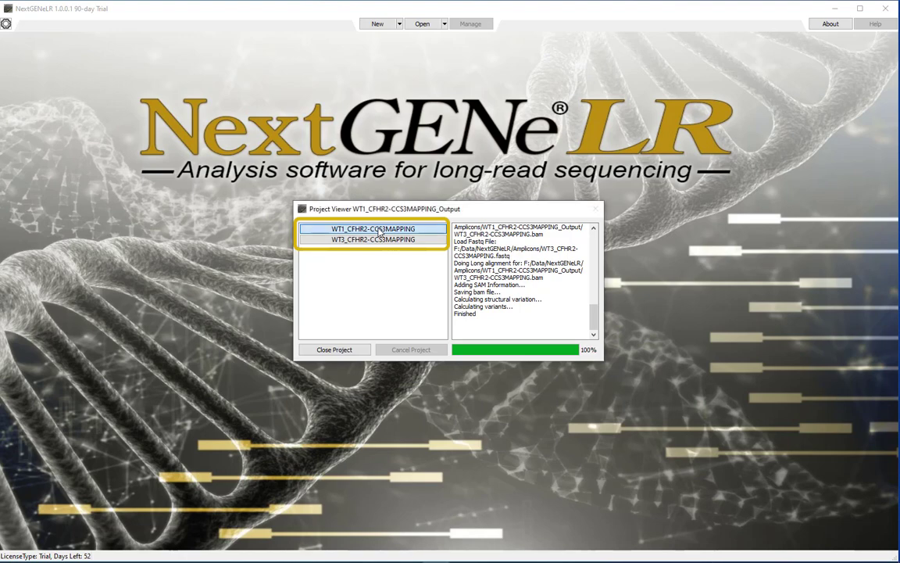
double_click(379, 232)
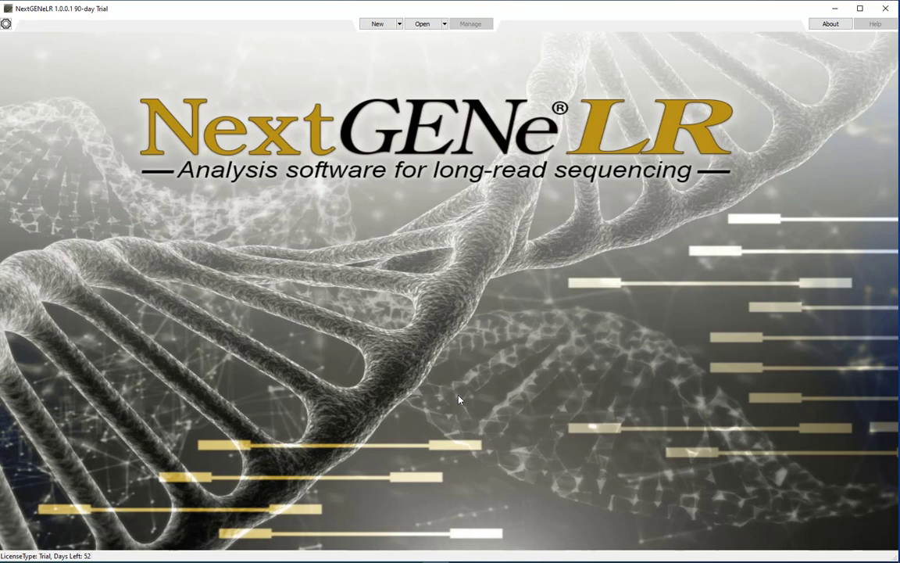
Open the existing CFHR2 mapping project from its project.pjt file.
left_click(444, 23)
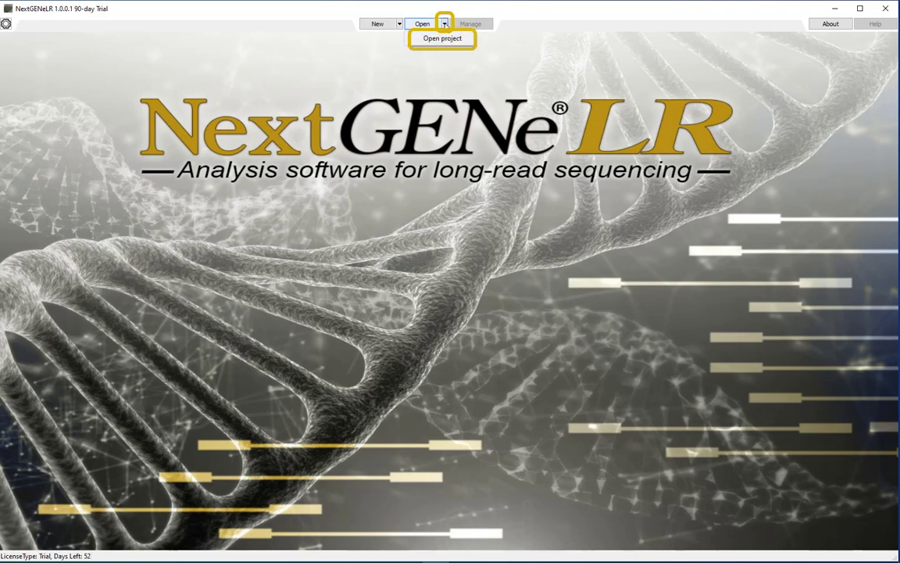
left_click(446, 39)
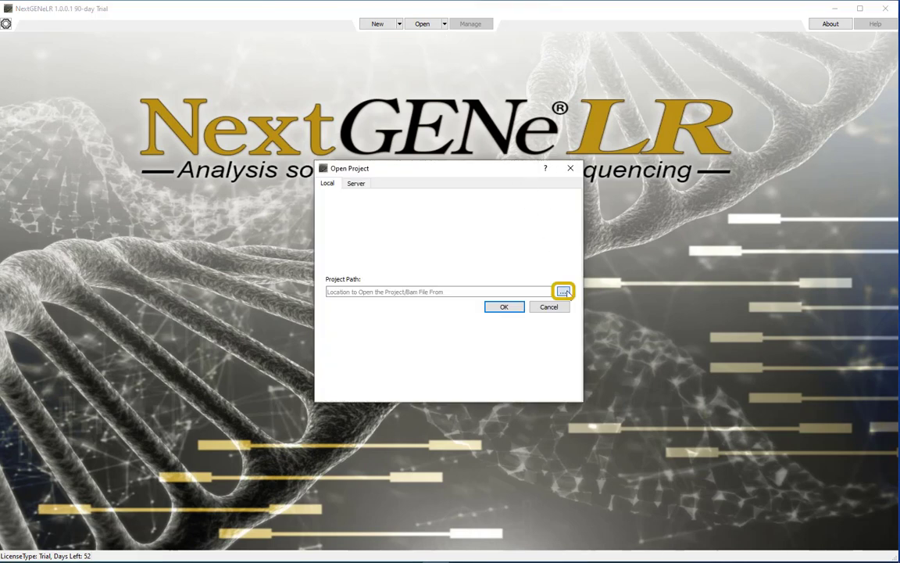
left_click(564, 292)
left_click(469, 261)
double_click(469, 262)
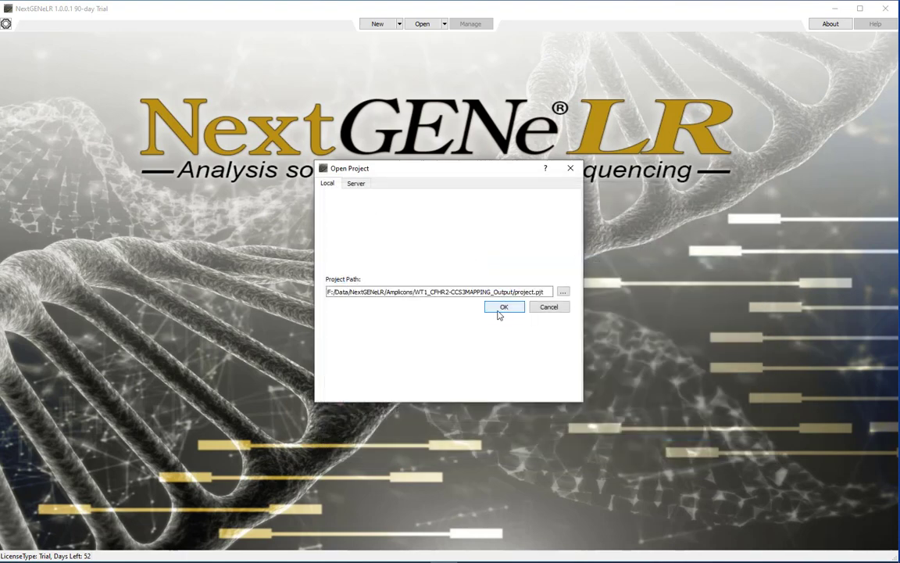
left_click(503, 307)
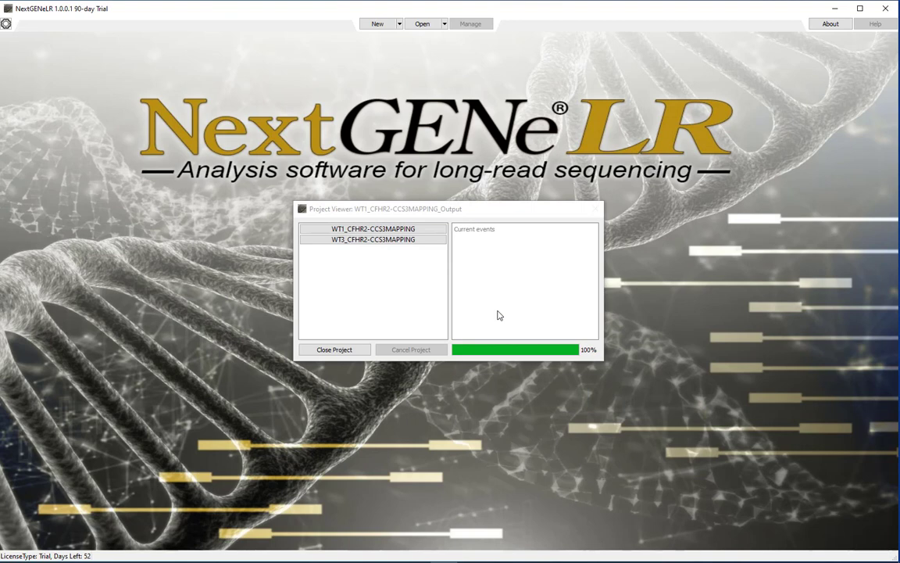
Preview the WT1_CFHR2-CCS3MAPPING sample's alignment, then close the viewer.
left_click(402, 234)
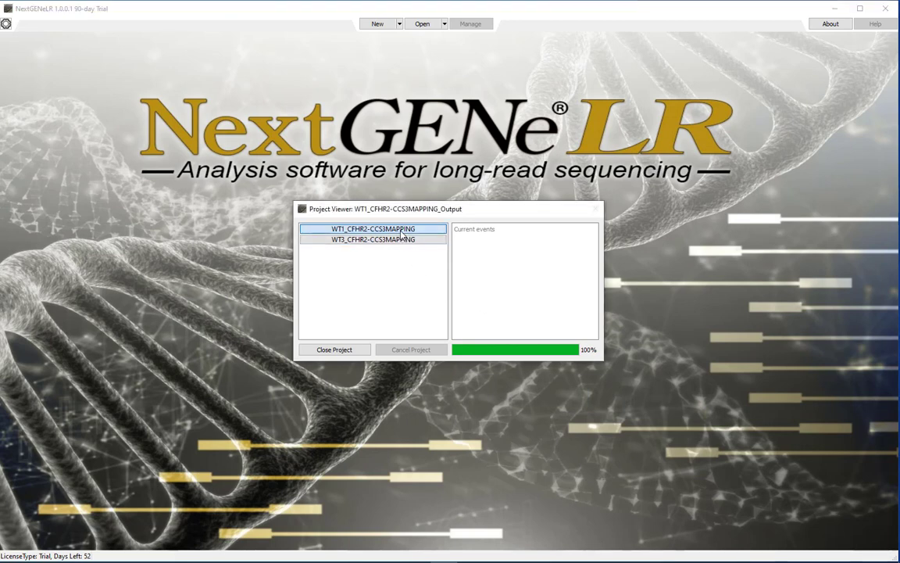
double_click(402, 234)
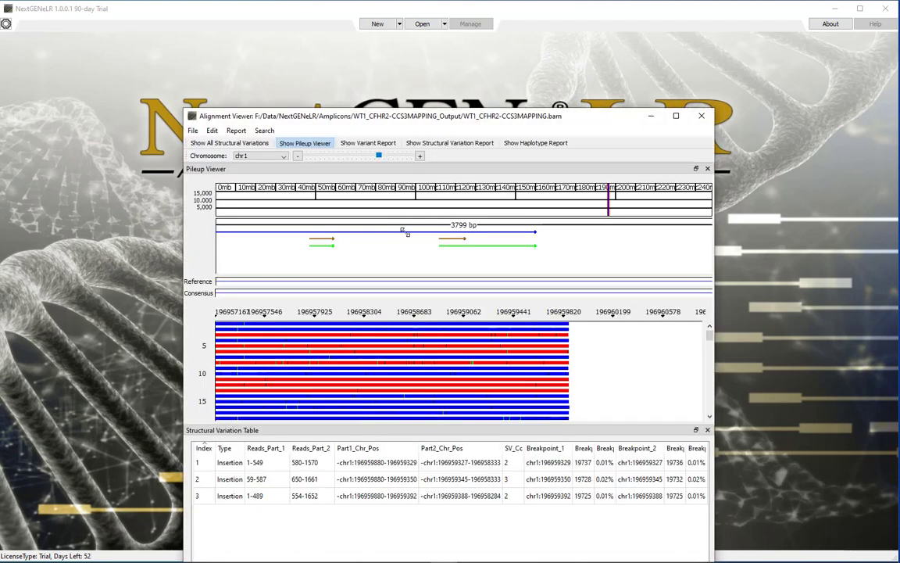
key("alt+F4")
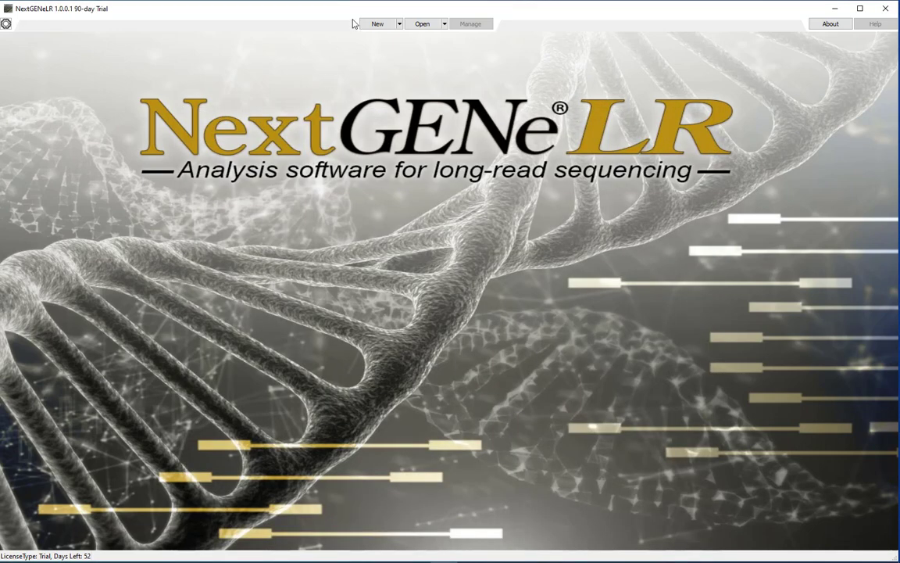
Launch the standalone Viewer and load WT1_CFHR2-CCS3MAPPING.bam through File > Load BAM.
left_click(422, 24)
left_click(128, 83)
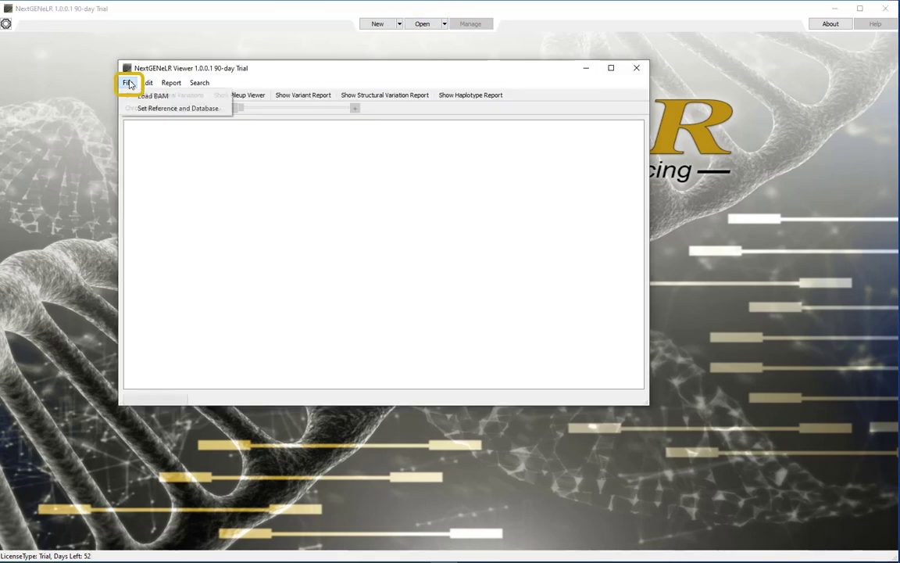
left_click(143, 97)
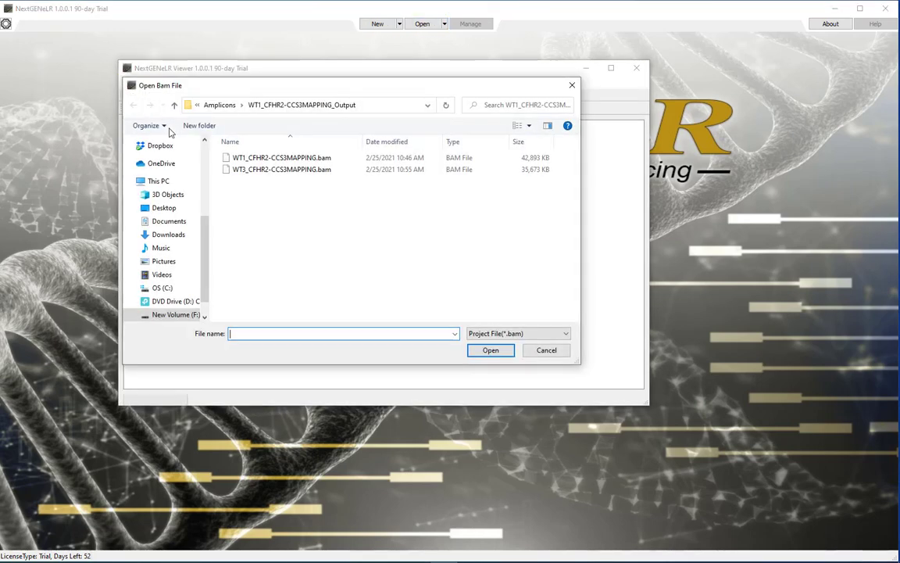
double_click(314, 161)
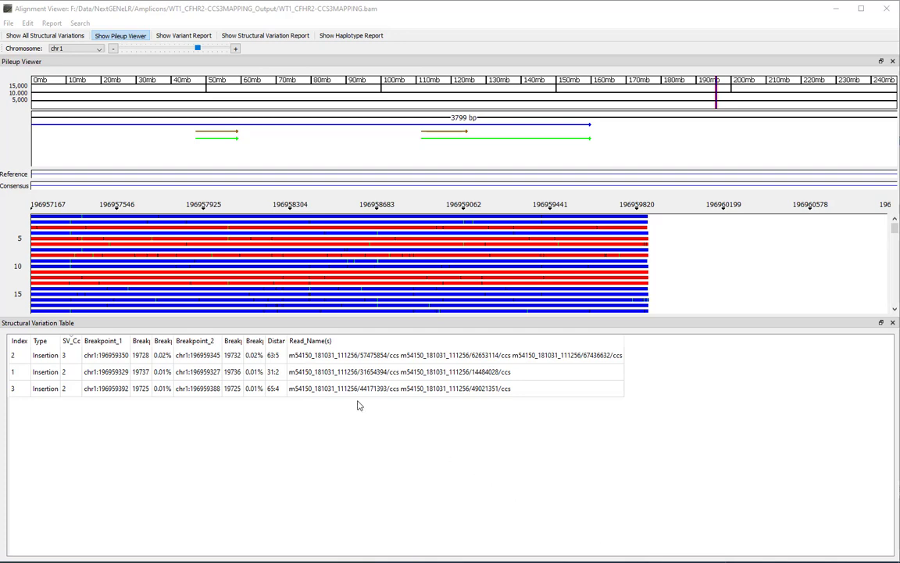
Keep chr1 displayed, zoom into a 238 bp stretch of reads, then out to about 950 bp.
left_click(99, 50)
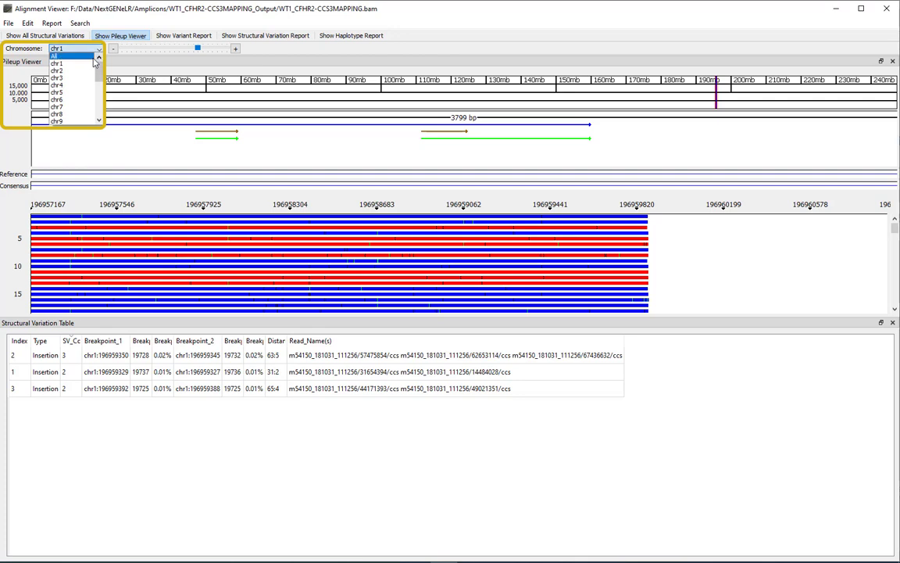
left_click(92, 63)
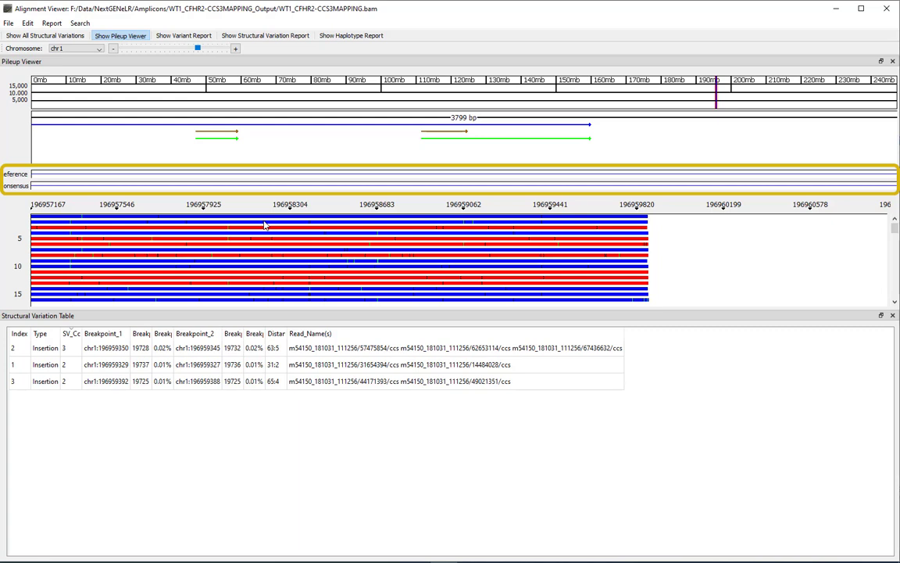
left_click_drag(256, 228, 329, 299)
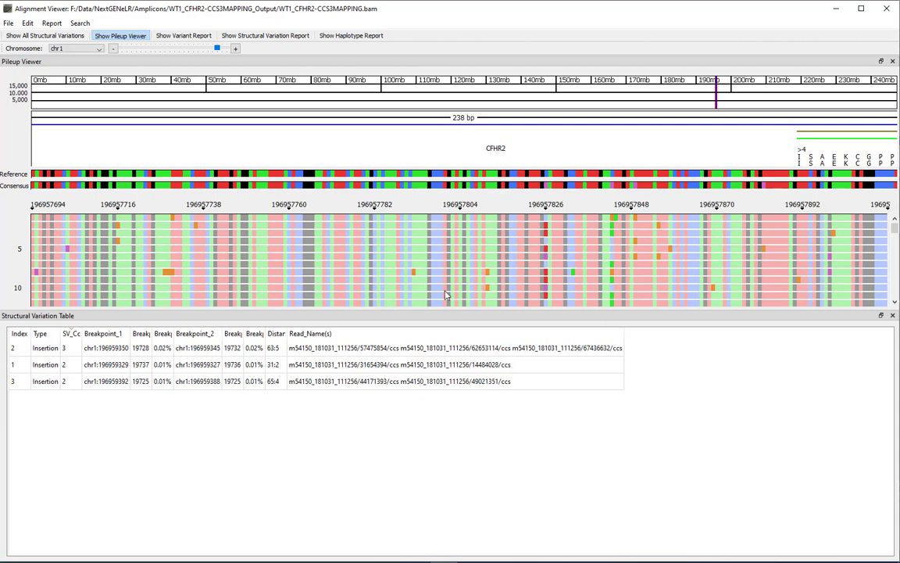
left_click_drag(445, 296, 362, 217)
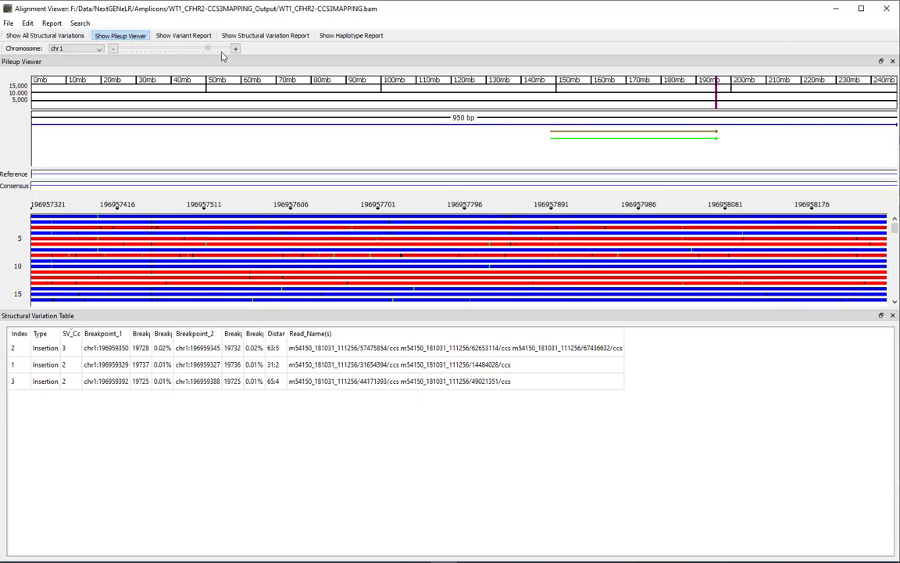
Zoom in to 119 bp, out to a 7598 bp overview, then to a 60 bp base view.
left_click(223, 51)
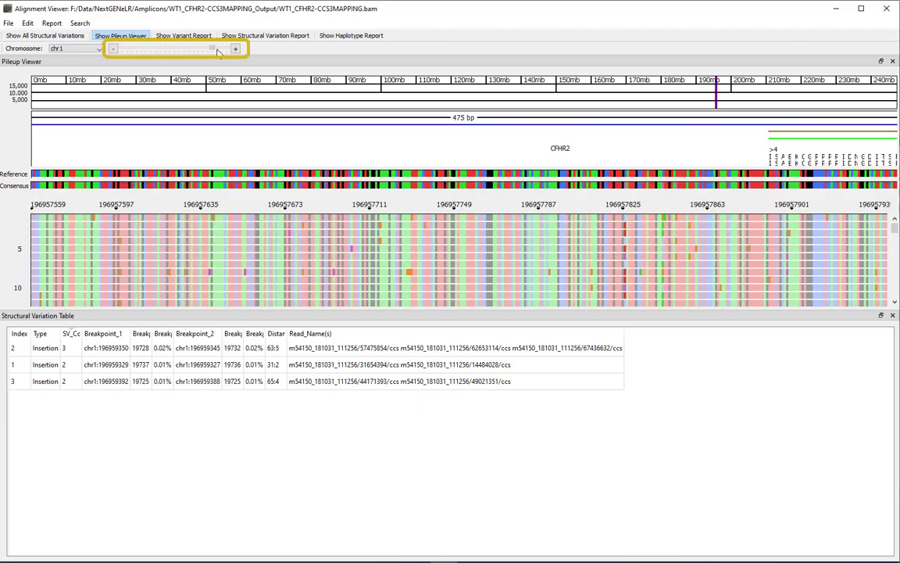
left_click(222, 52)
left_click(222, 51)
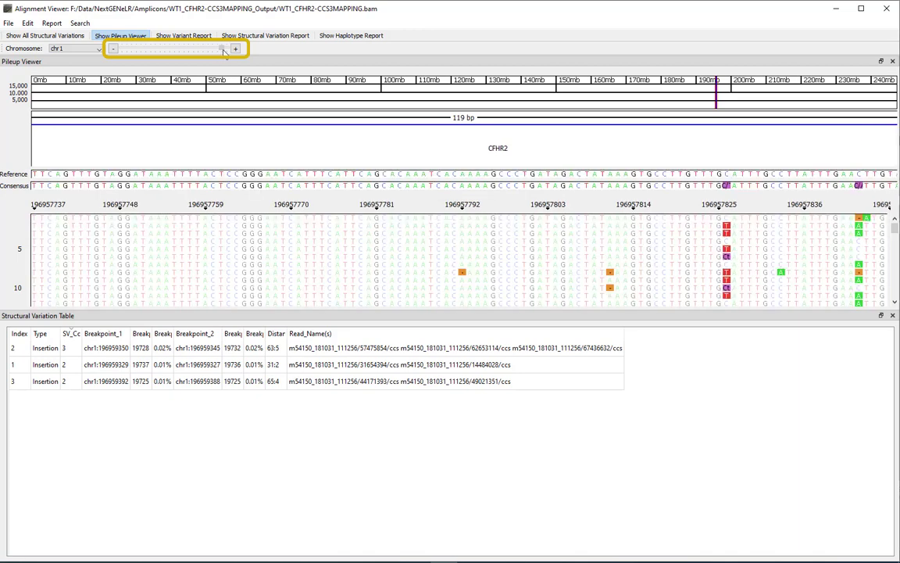
left_click_drag(224, 51, 193, 50)
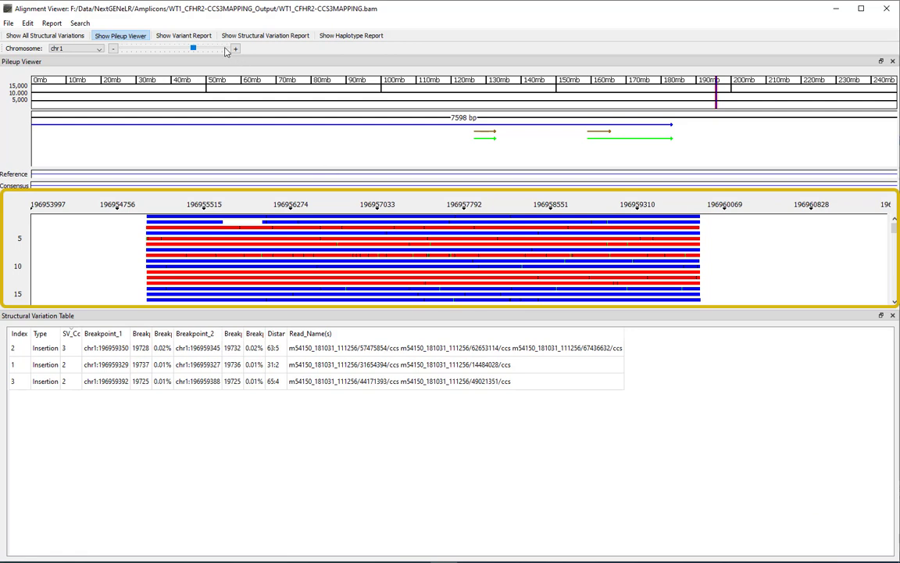
left_click_drag(195, 48, 221, 49)
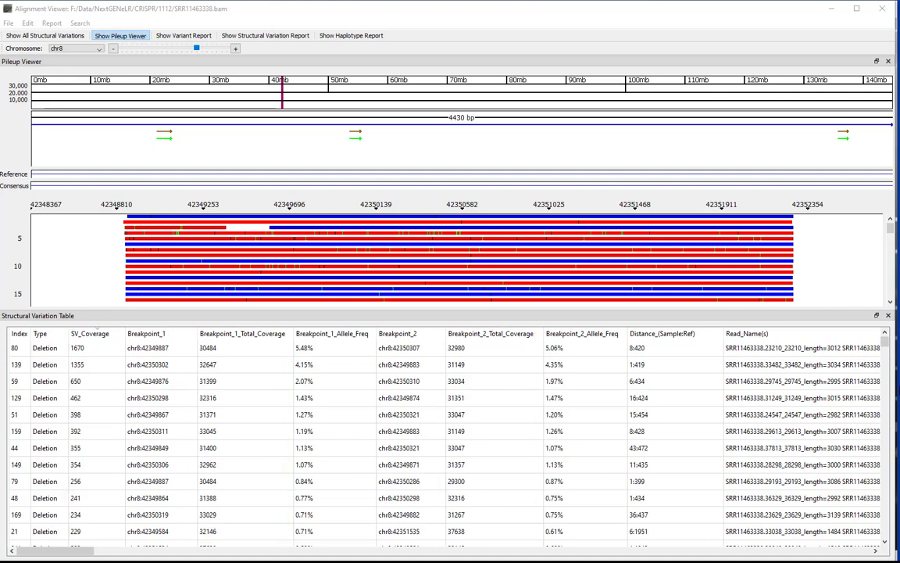
Check the Structural Variation Report Settings filter thresholds and display columns, then apply them.
left_click(27, 23)
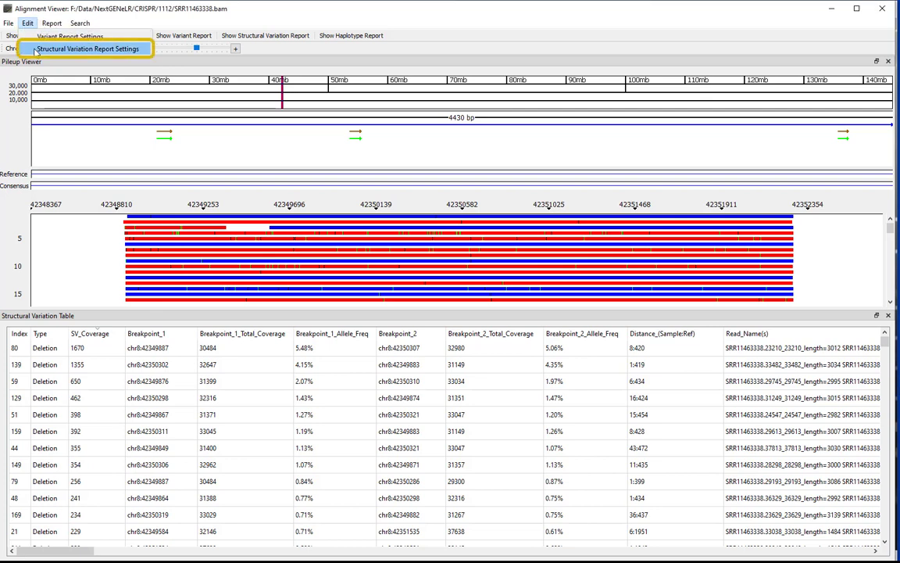
left_click(86, 48)
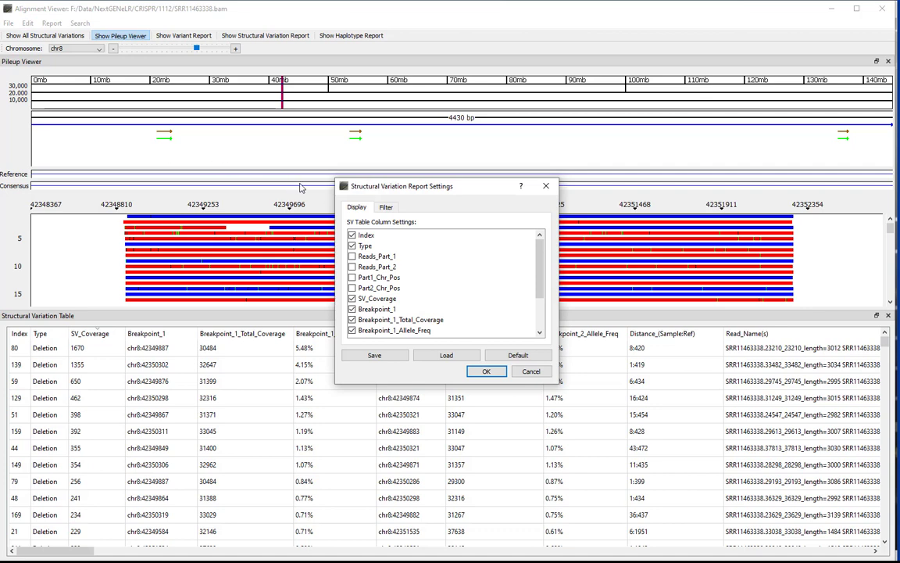
left_click(388, 207)
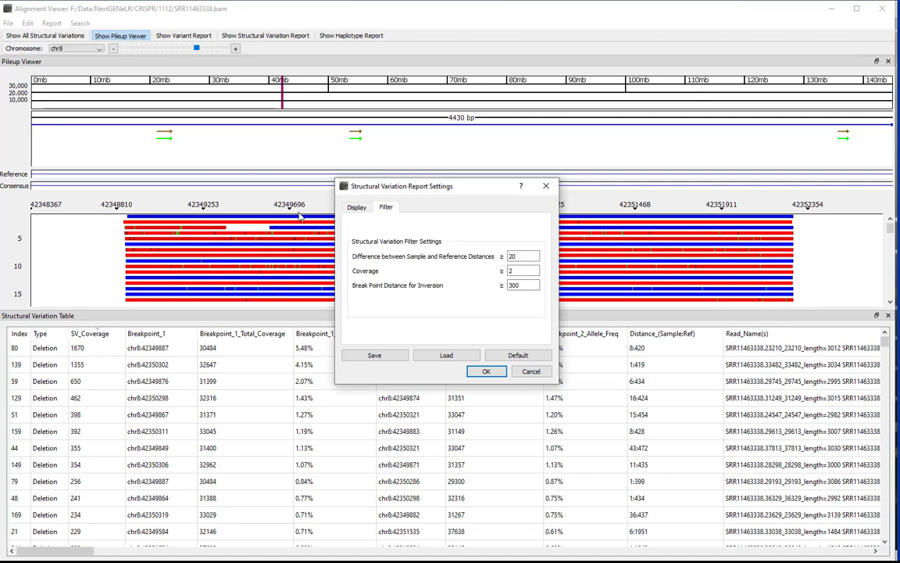
left_click(356, 207)
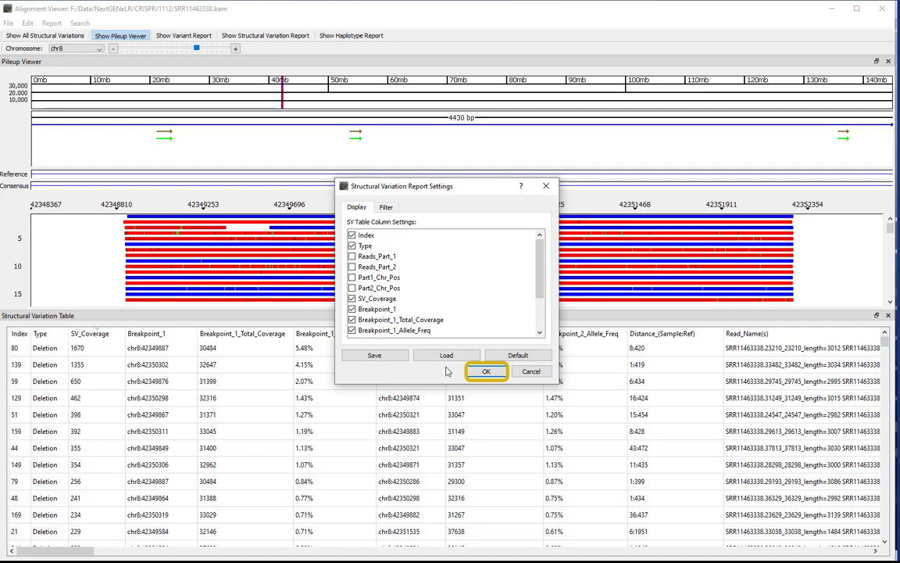
left_click(486, 372)
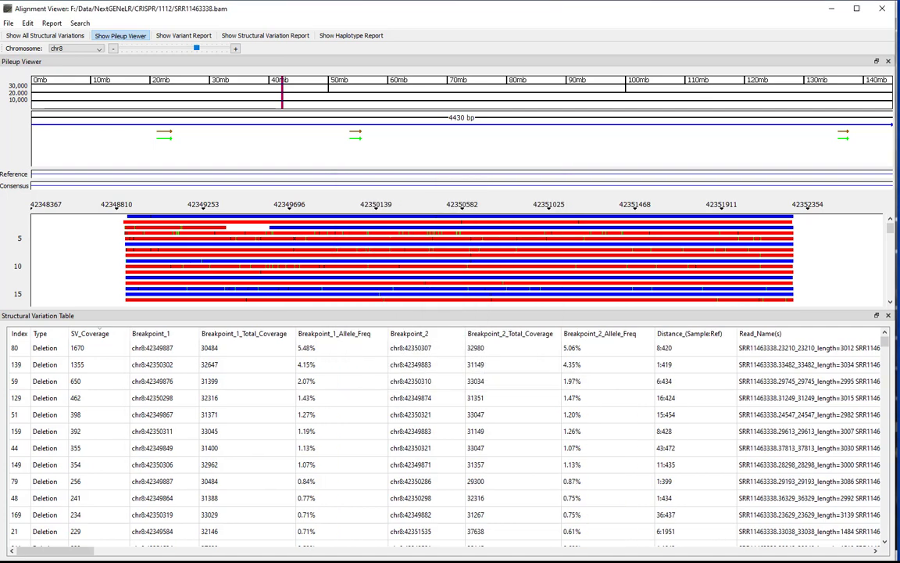
Jump to deletion 80's breakpoint region on chr8, scroll through its reads, and show the Report menu.
left_click(100, 352)
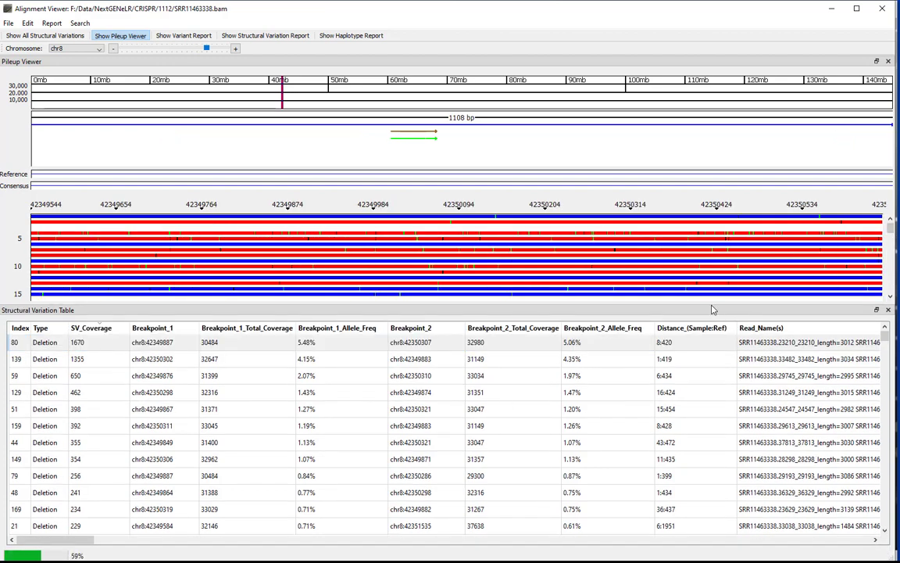
left_click_drag(891, 227, 890, 236)
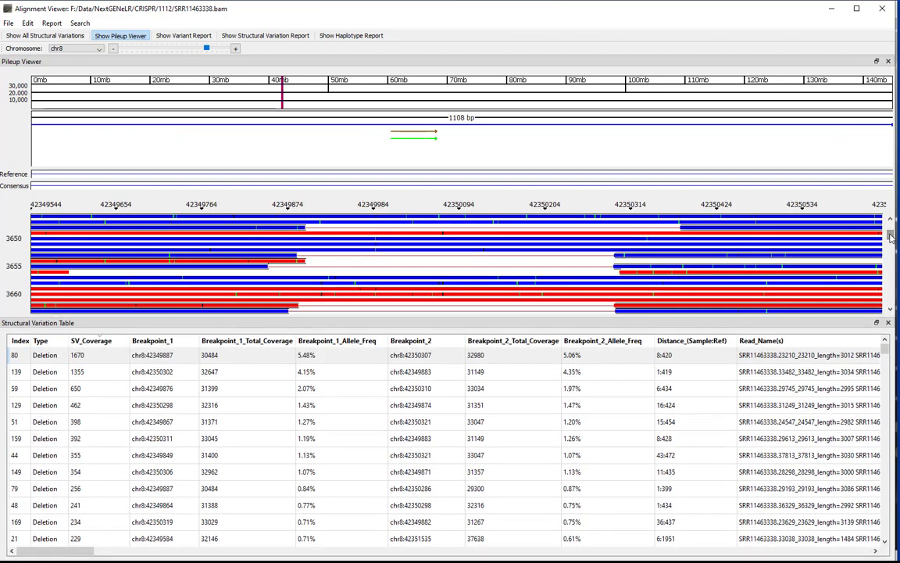
left_click(890, 309)
left_click(890, 308)
left_click(891, 308)
left_click(891, 308)
left_click(891, 309)
left_click(890, 309)
left_click(890, 309)
left_click(890, 309)
left_click(890, 309)
left_click(891, 309)
left_click(890, 309)
left_click(890, 308)
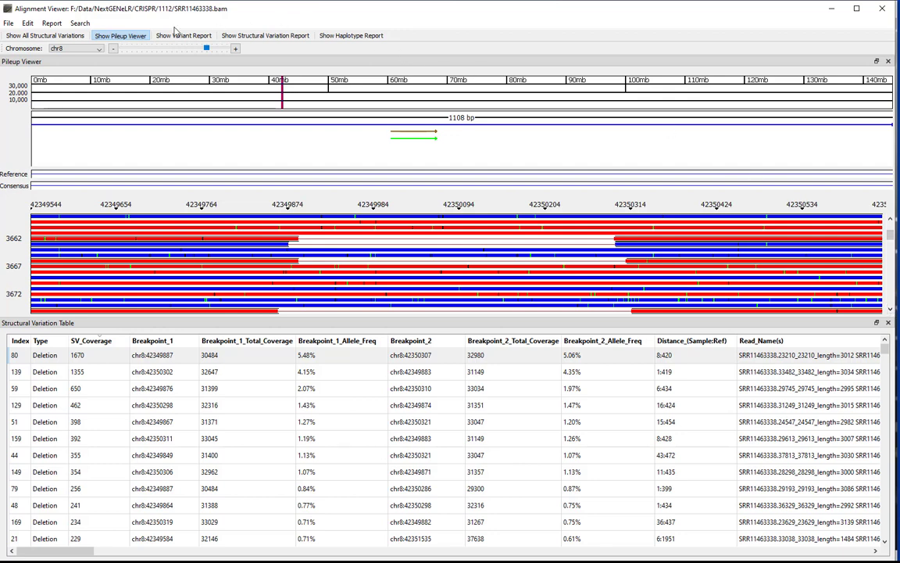
left_click(44, 23)
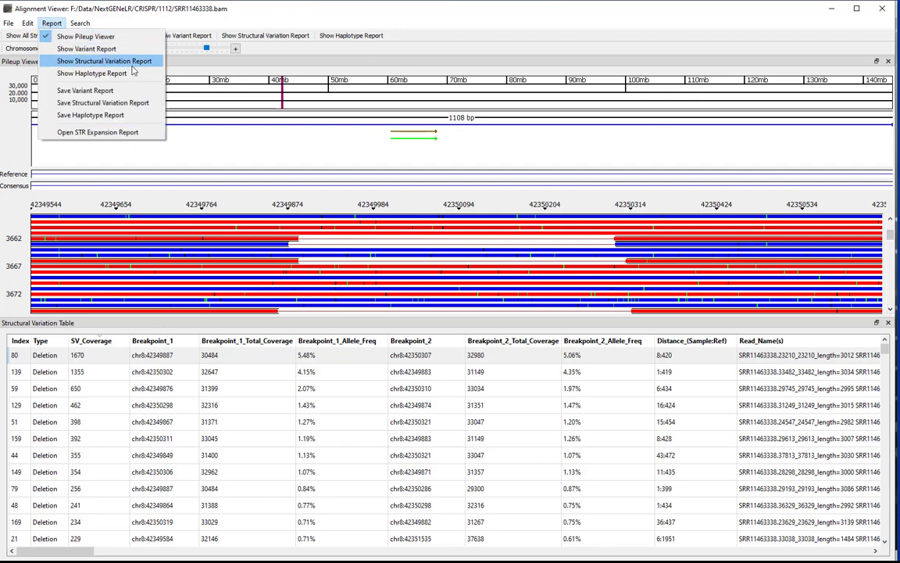
Save the structural variation report, then show the ND2 and COX1 variant table for the mtDNA BAM.
left_click(139, 101)
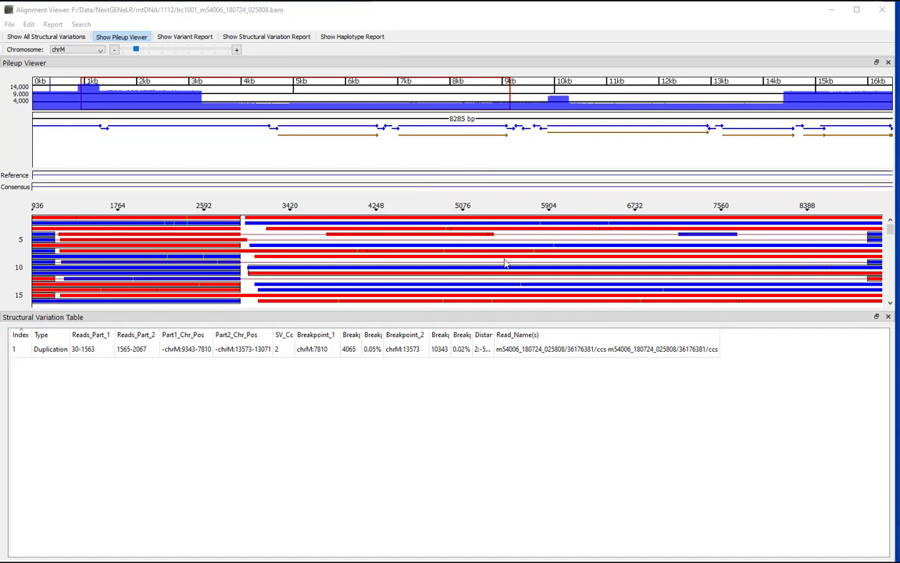
left_click(193, 38)
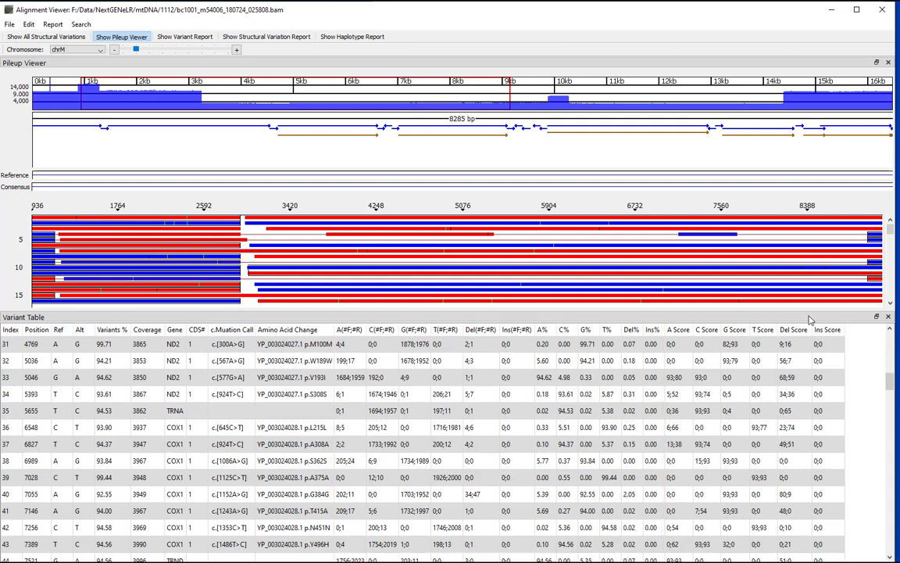
left_click(28, 25)
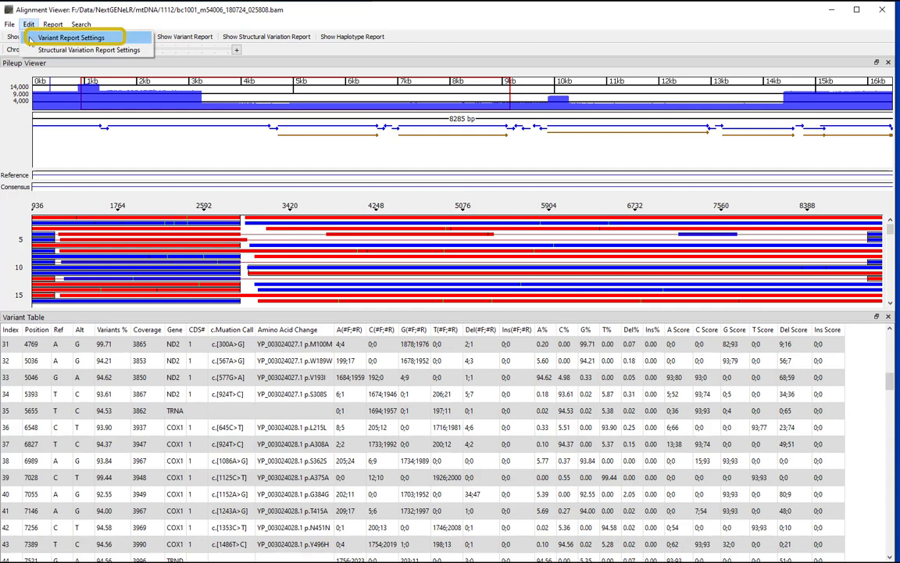
left_click(70, 38)
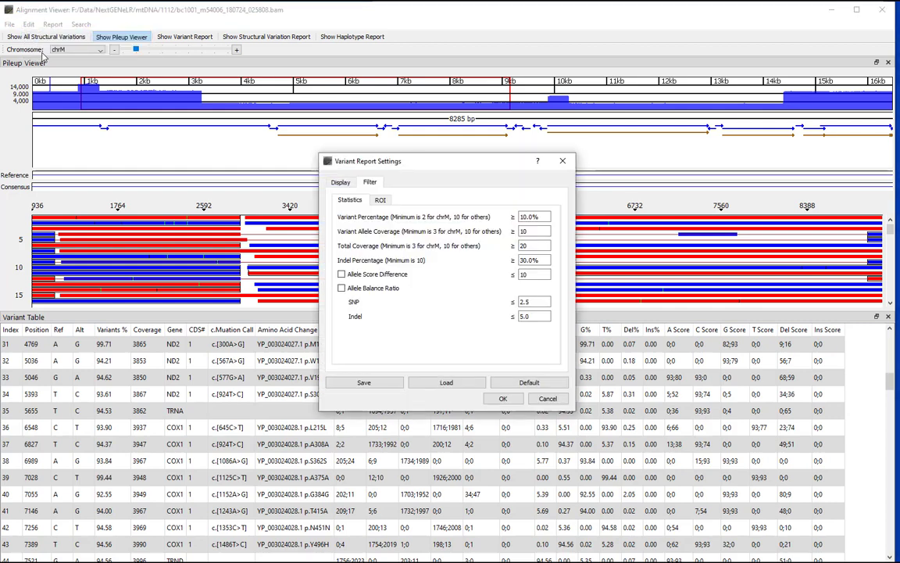
left_click(341, 183)
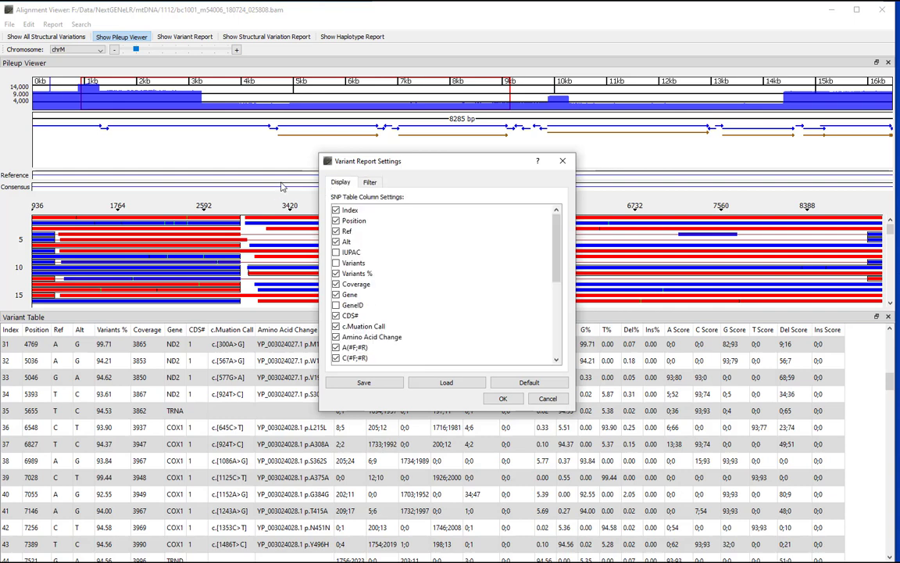
left_click(368, 182)
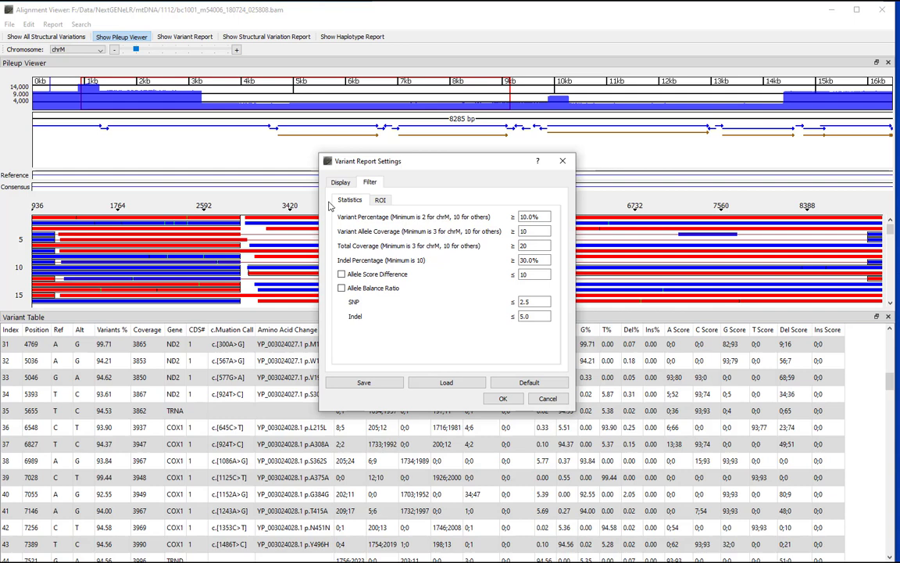
left_click(380, 201)
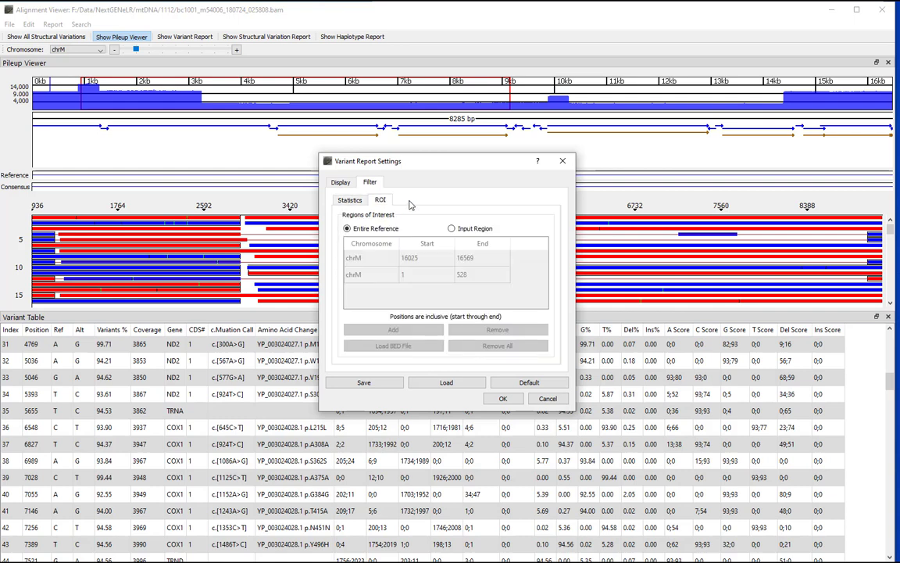
left_click(349, 201)
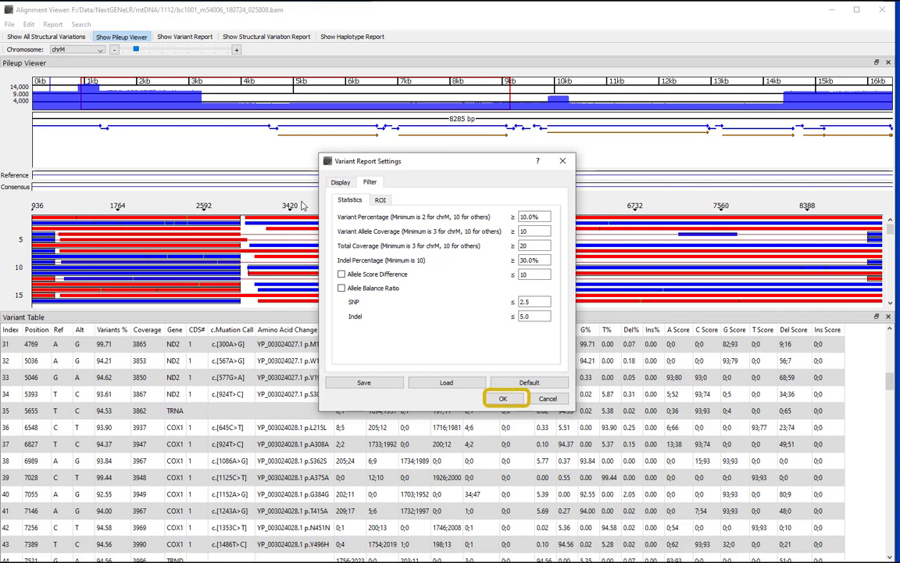
left_click(503, 399)
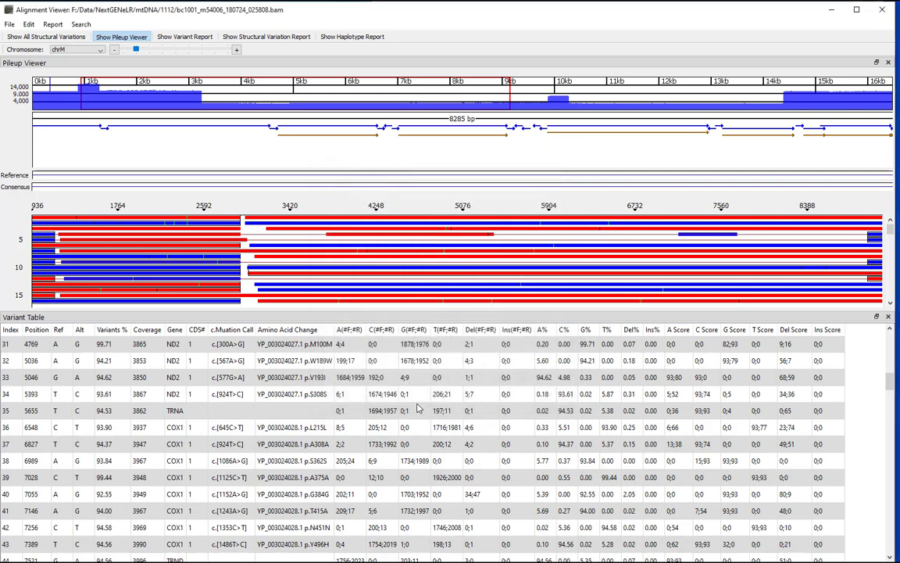
Jump to the variant at position 7389 and save the variant report as a .vcf file.
left_click(45, 549)
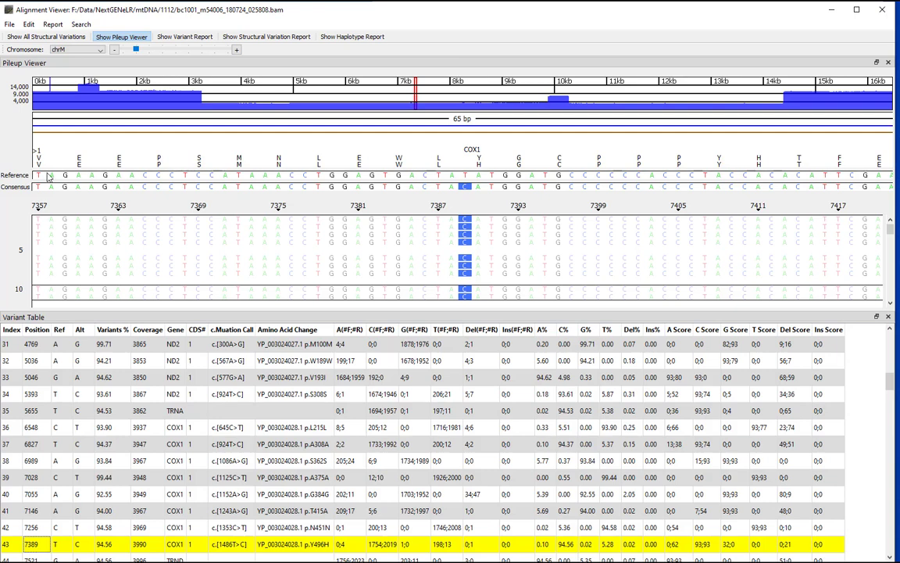
left_click(55, 26)
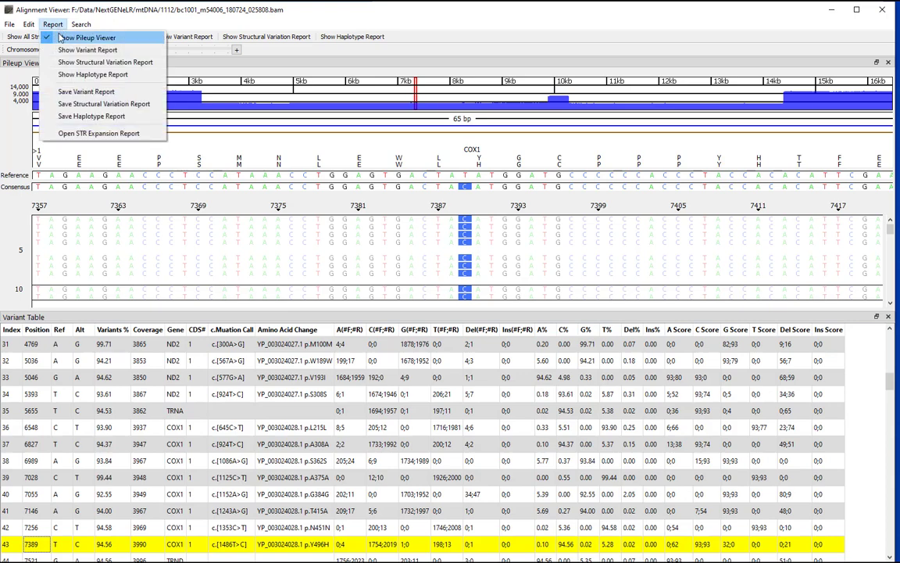
left_click(49, 91)
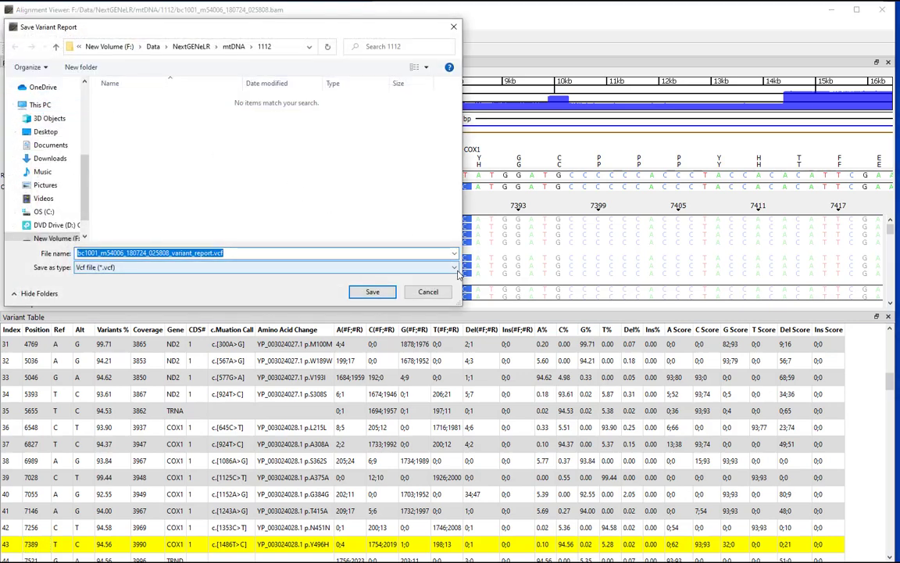
left_click(457, 270)
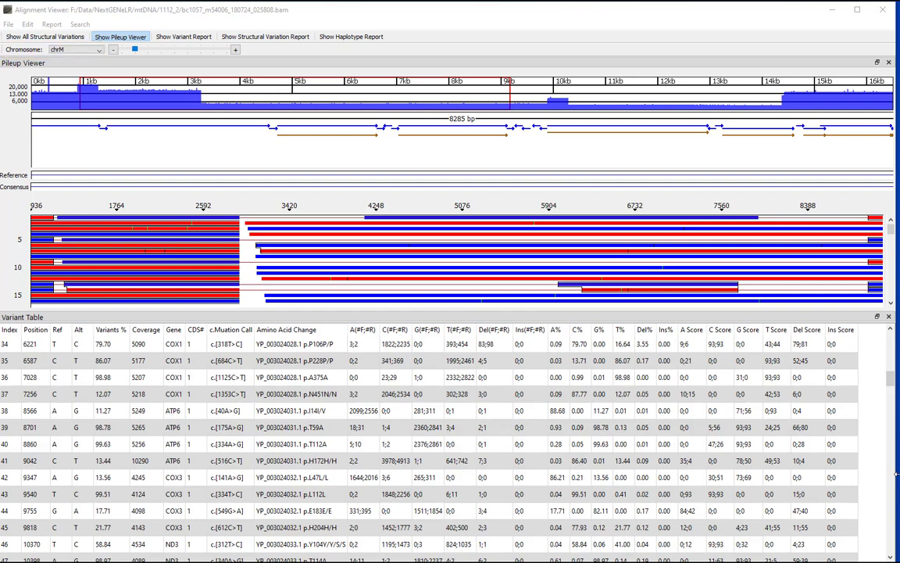
Display the bc1057 sample's haplotype report and save it.
left_click(361, 39)
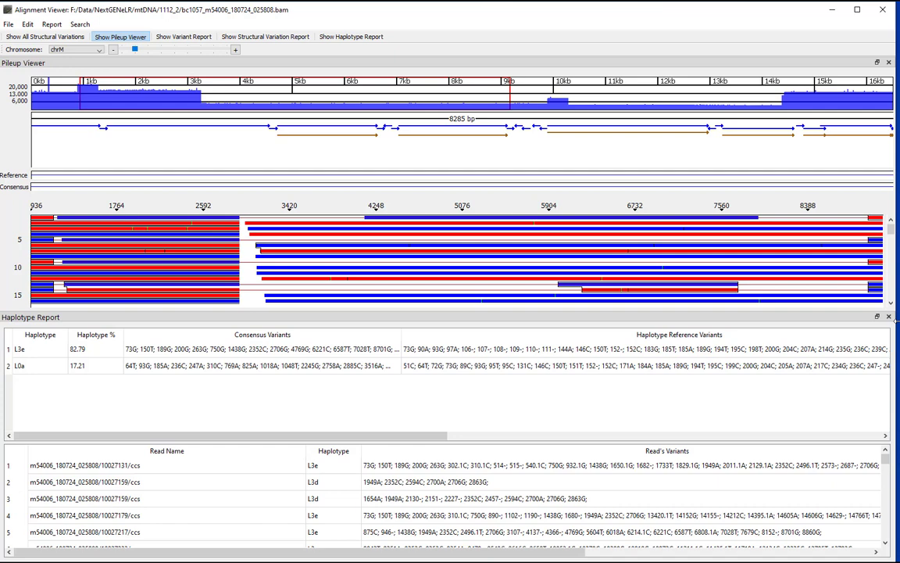
left_click(50, 25)
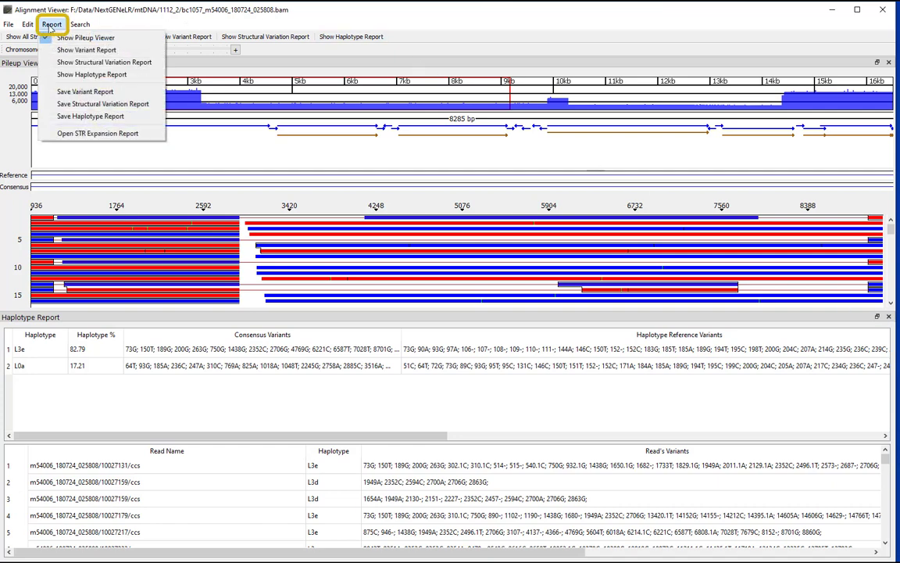
left_click(121, 123)
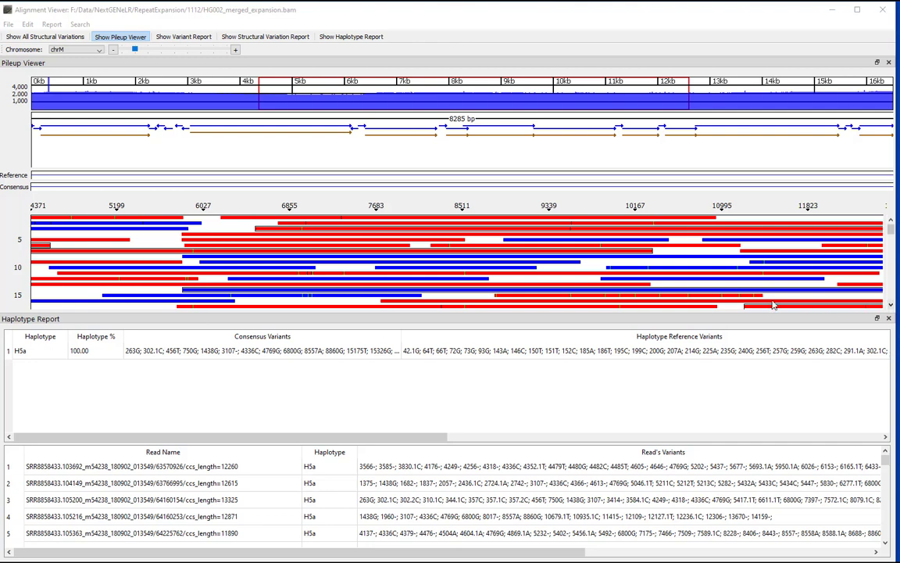
Generate the HG002 STR Expansion Report chart for the filtered regions and begin saving it.
left_click(53, 25)
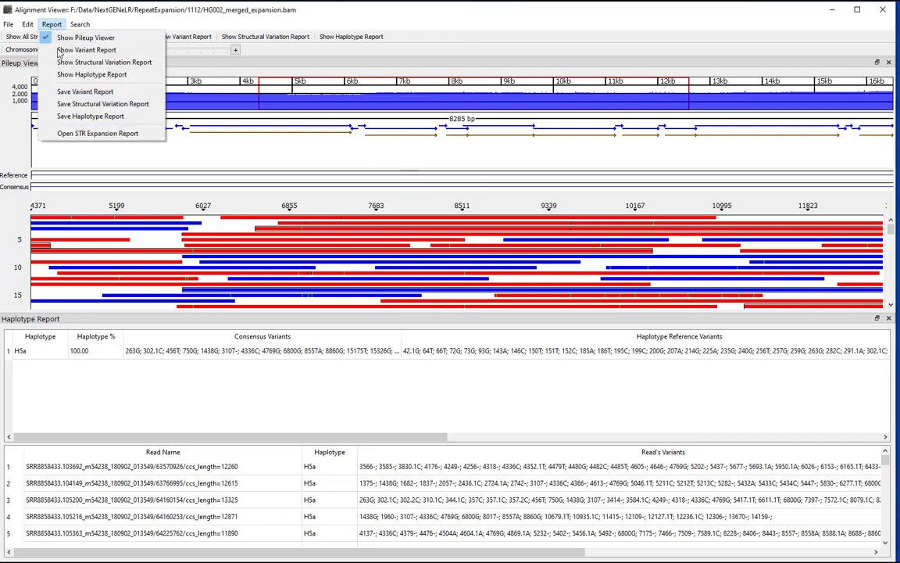
left_click(51, 134)
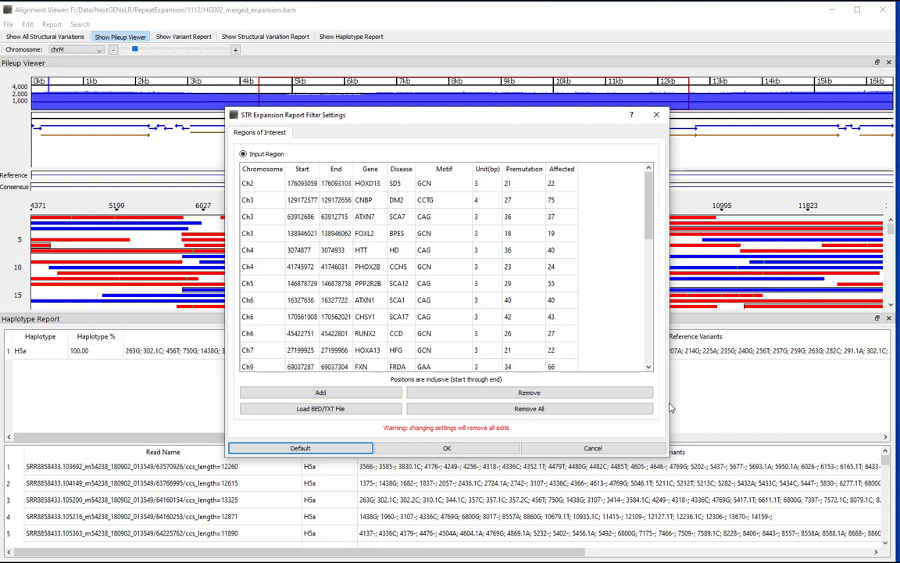
left_click(447, 449)
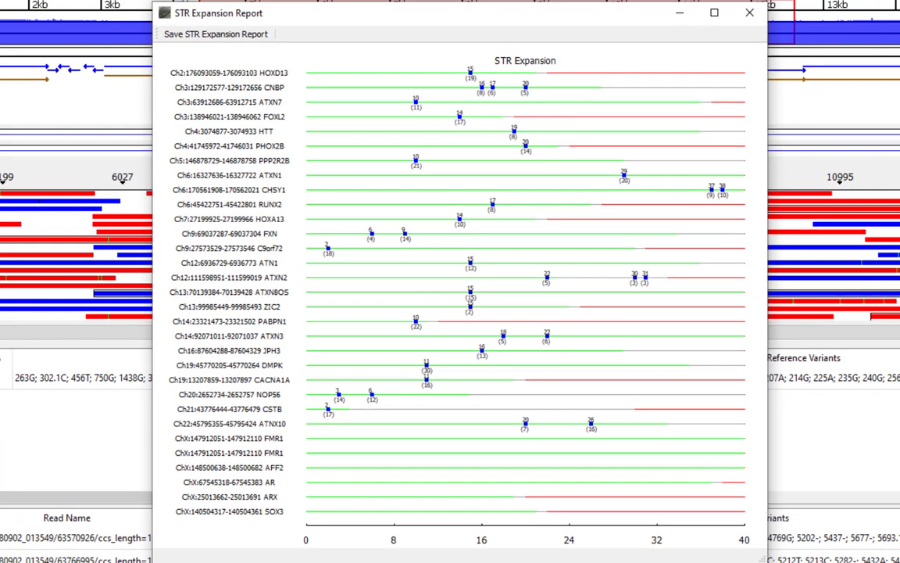
left_click(232, 34)
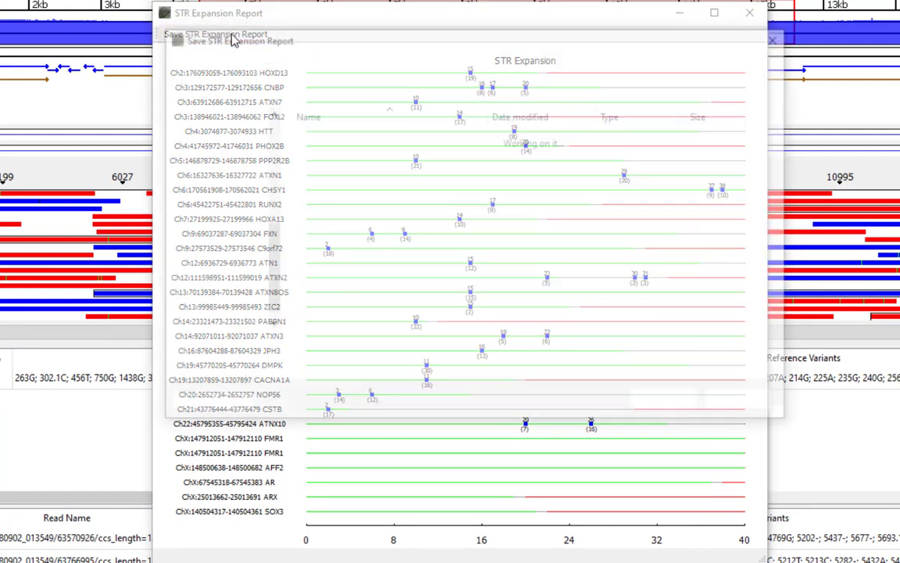